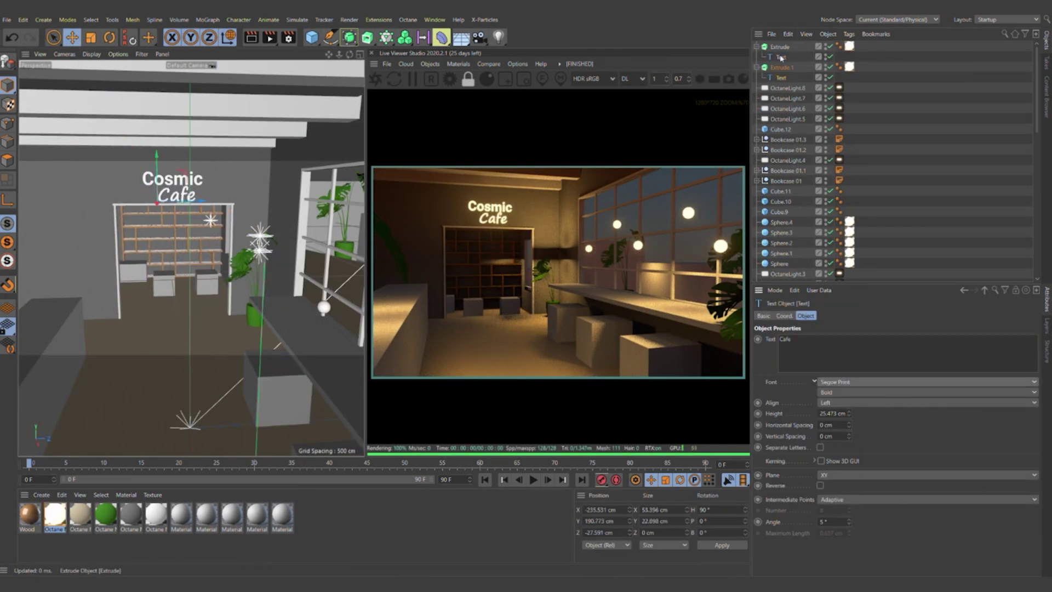
Reposition the extruded Cafe text beneath the word Cosmic on the wall sign
key("o")
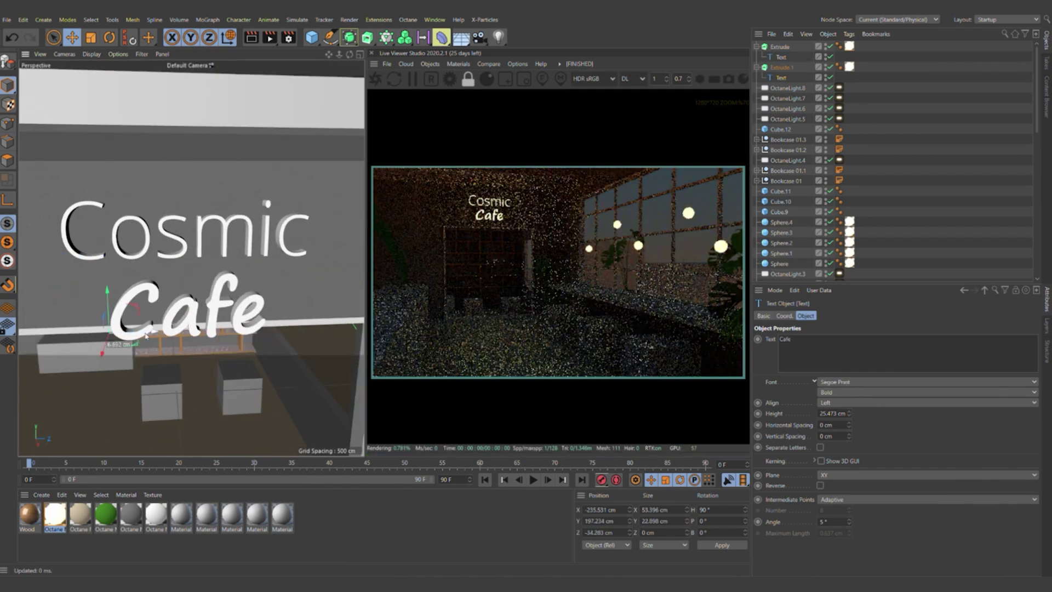
scroll(147, 355, "down", 10)
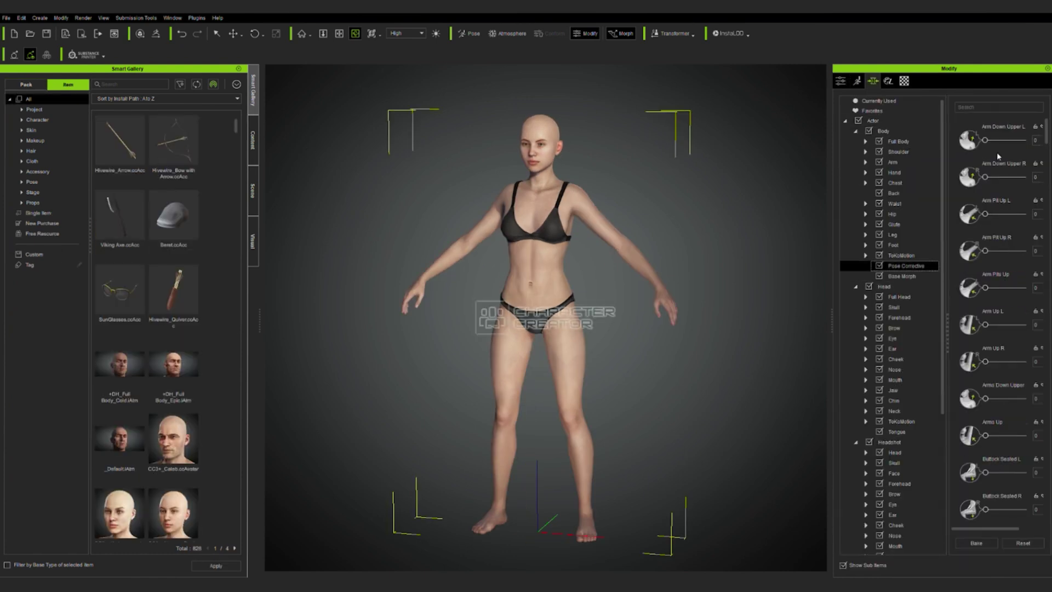
In Character Creator, adjust the Arm Pit Up R and Wrist Extended R pose-corrective morphs on the female base character
left_click_drag(985, 251, 992, 251)
scroll(942, 314, "down", 2)
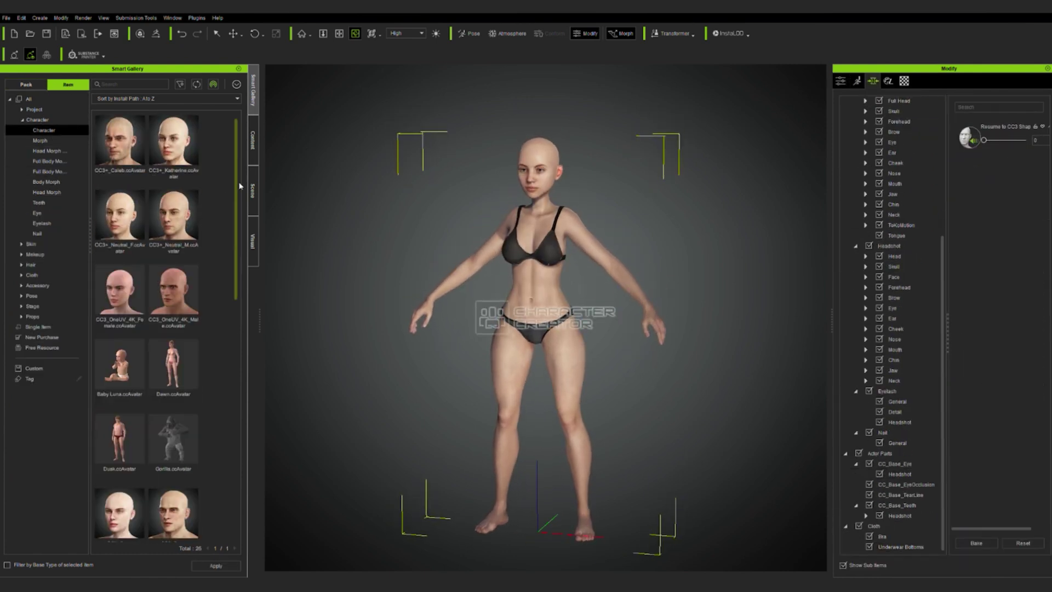
scroll(239, 495, "down", 5)
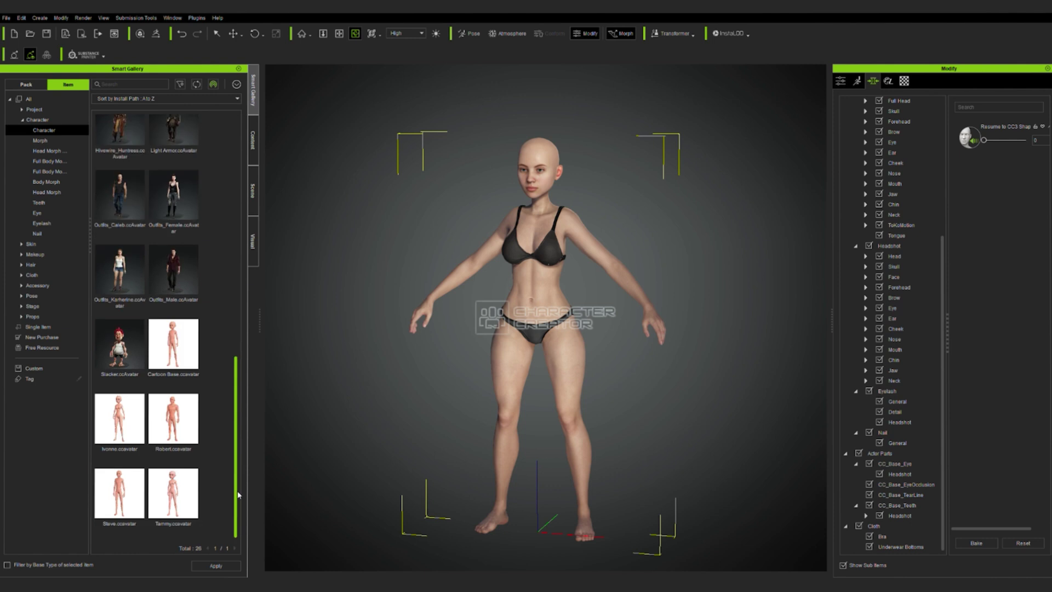
left_click(905, 162)
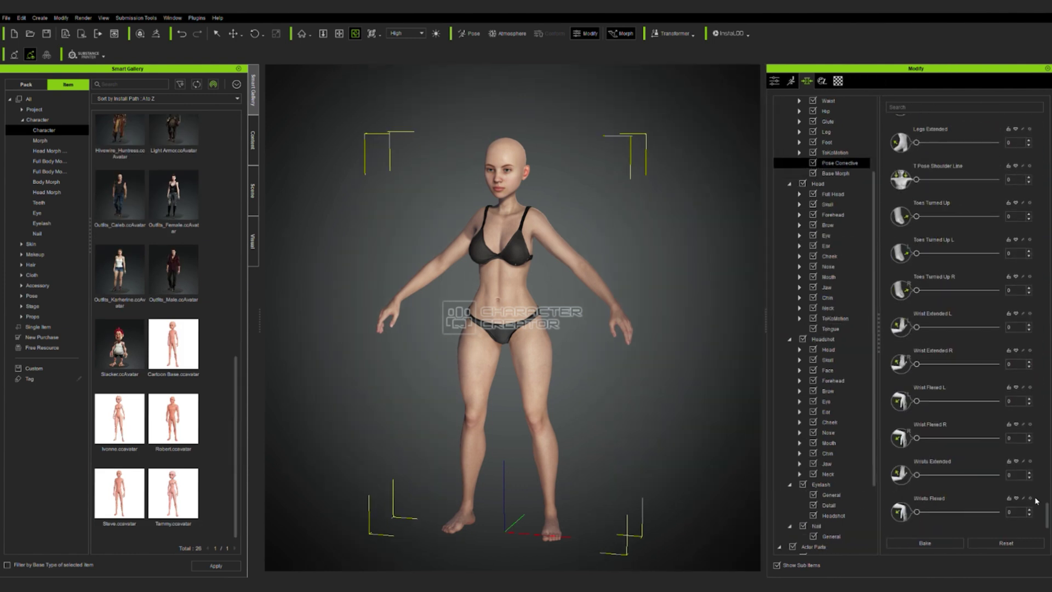
left_click_drag(915, 362, 956, 362)
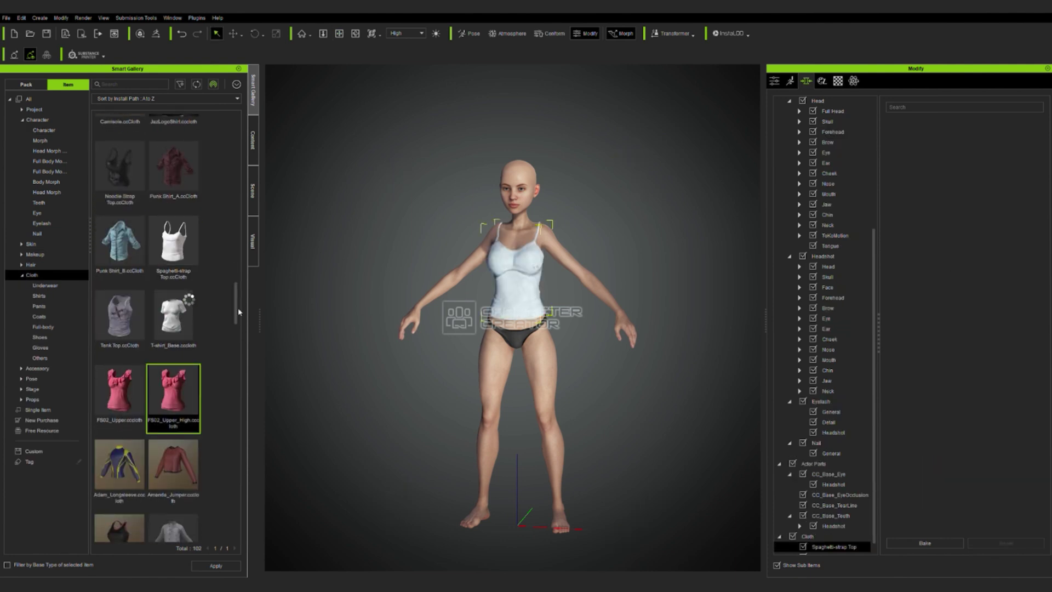
Dress the character in the T-shirt_Base shirt, the Amanda_Pants leggings and the Spaghetti-strap Top from the cloth library
scroll(239, 311, "down", 1)
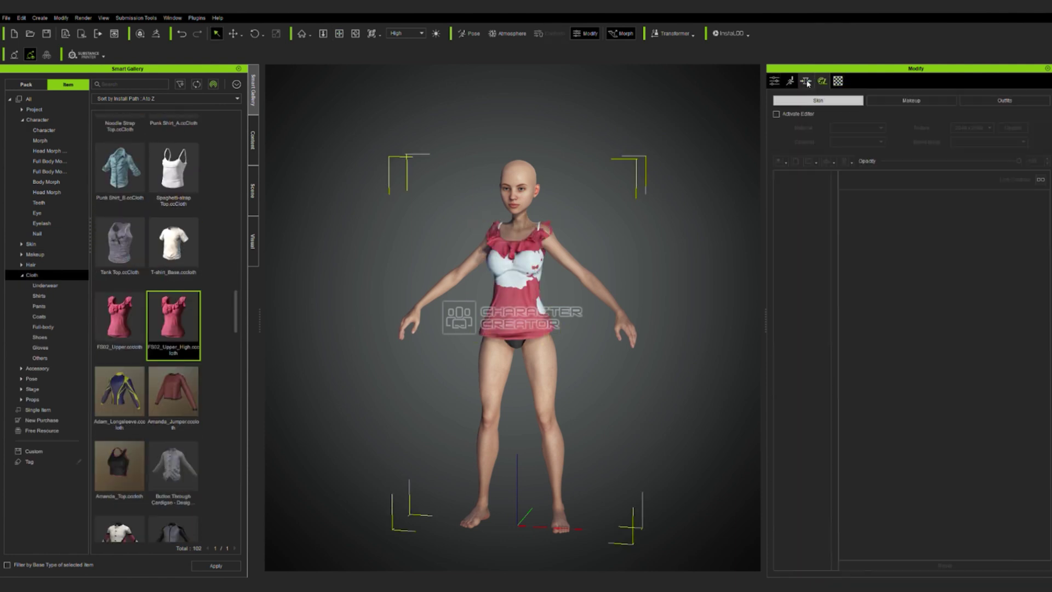
left_click(173, 246)
scroll(164, 329, "up", 3)
left_click(102, 159)
left_click(173, 373)
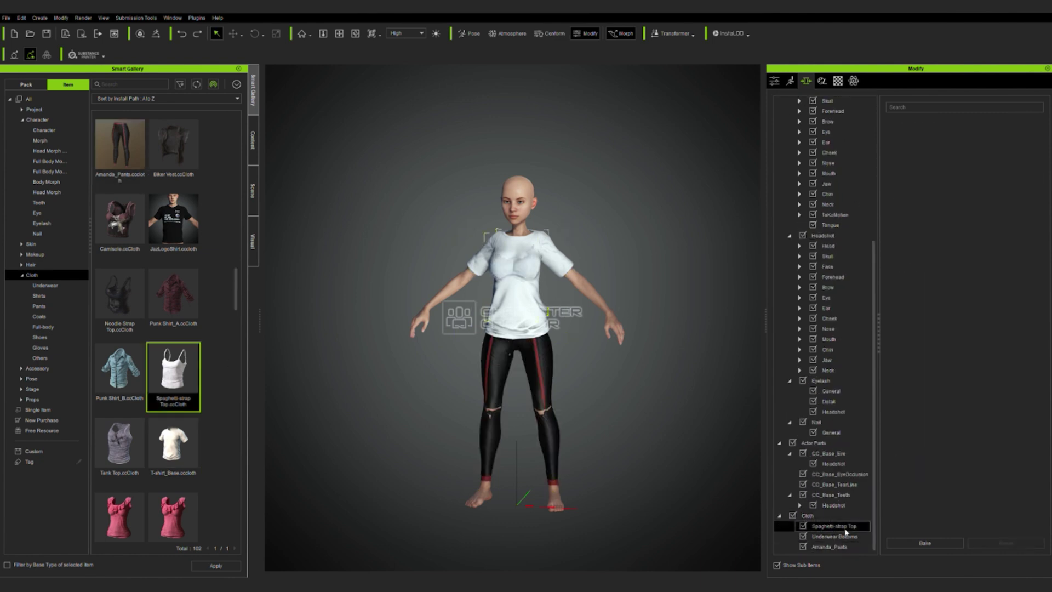
left_click_drag(237, 293, 236, 141)
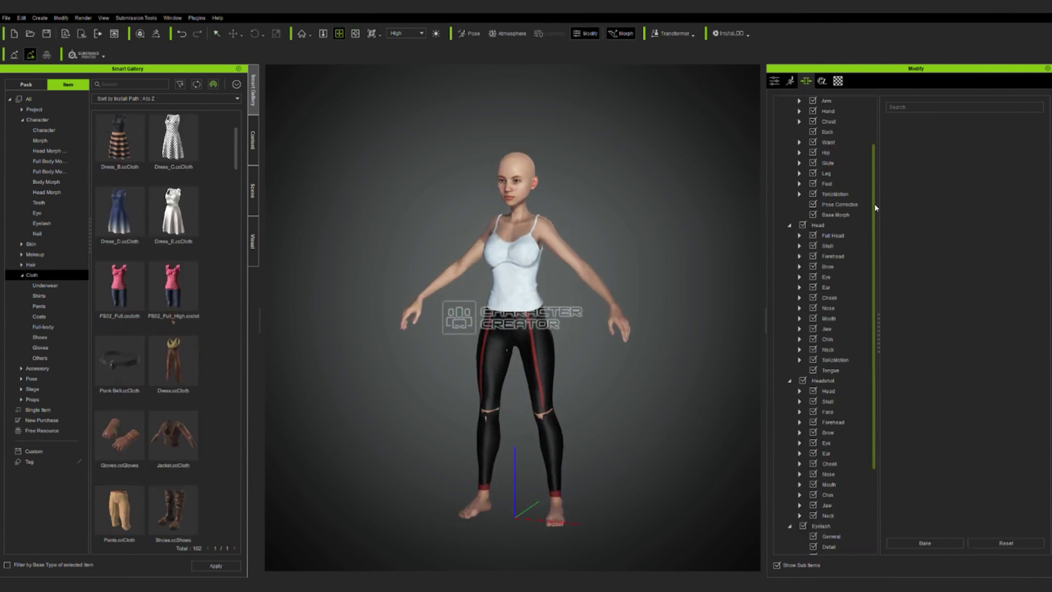
Open the skin appearance editor and choose a skin-detail preset for the character's face
left_click(837, 81)
left_click(822, 80)
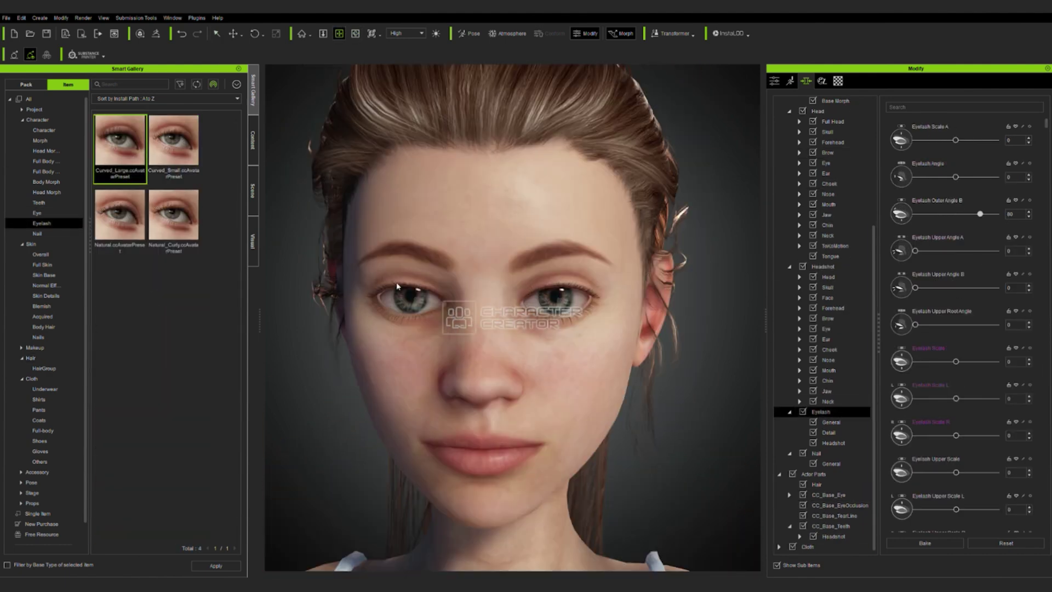
left_click(48, 202)
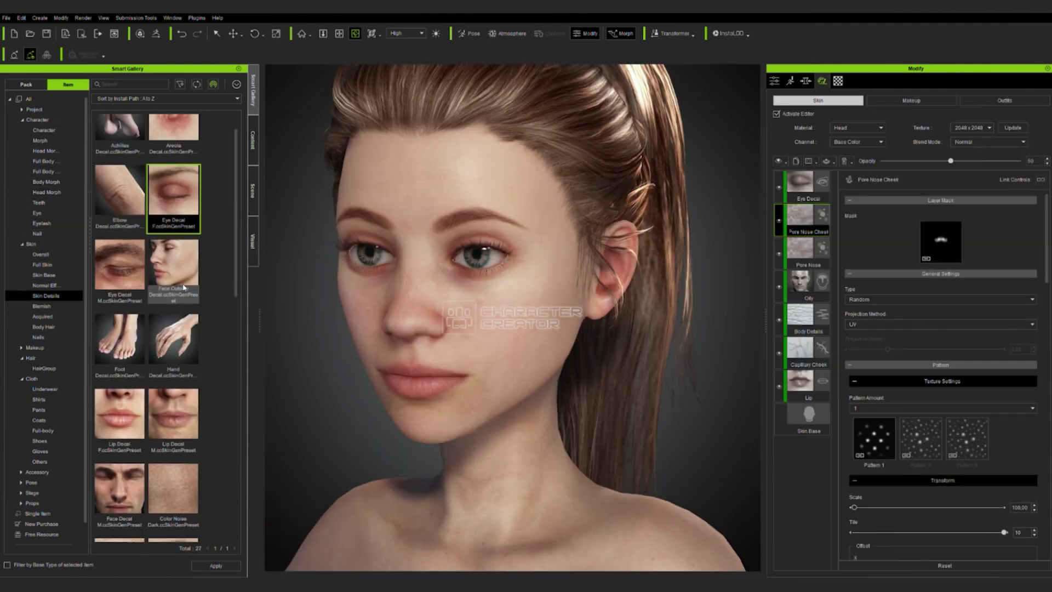
scroll(147, 329, "down", 10)
left_click(118, 257)
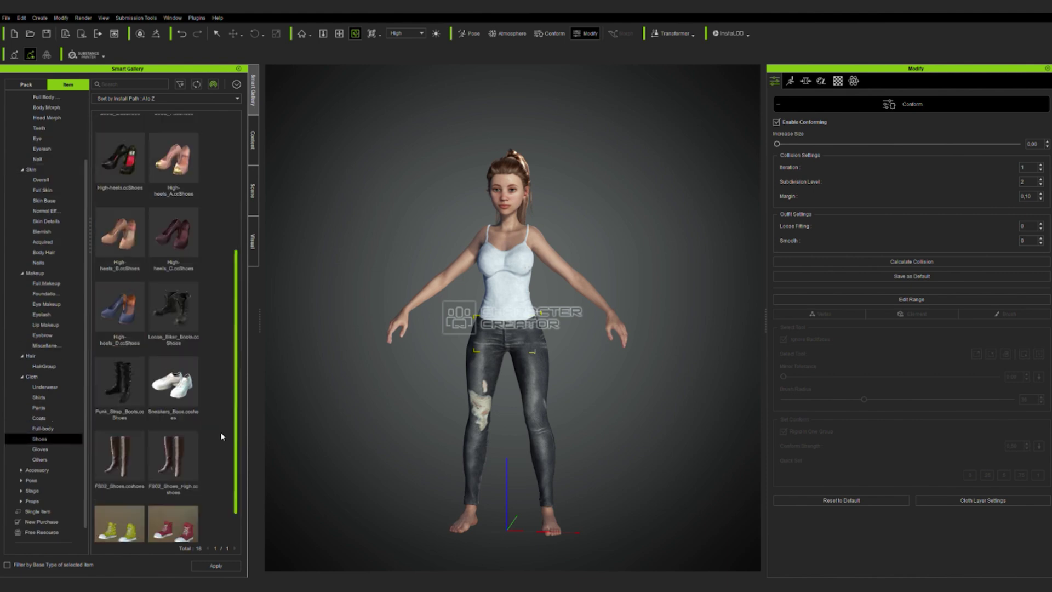
Put the white Sneakers_Base shoes on the character
double_click(174, 356)
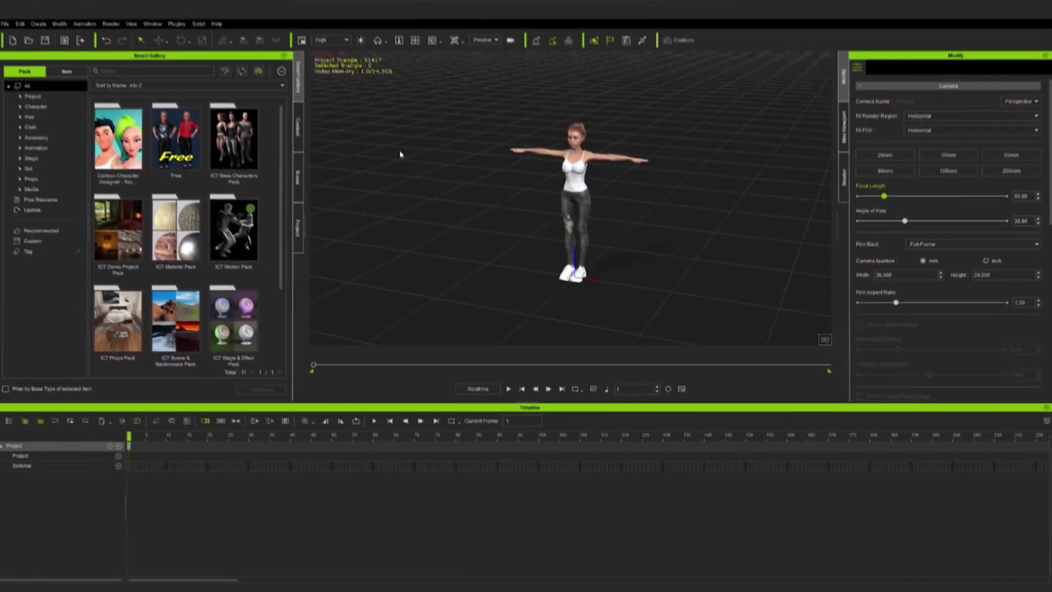
In iClone, search the motion library for "work" to find an animation for the imported character
scroll(576, 141, "up", 3)
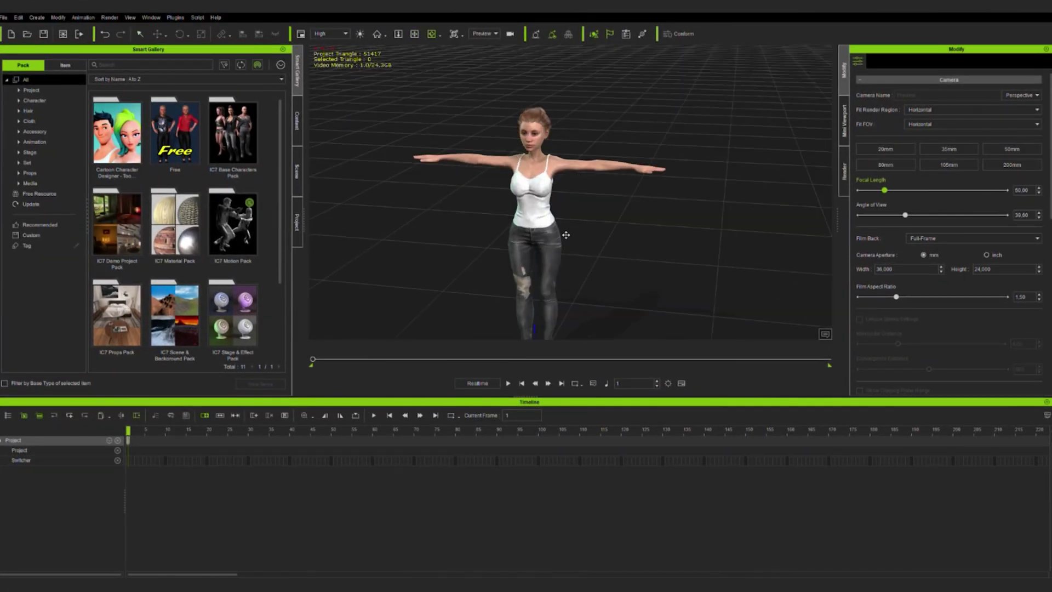
left_click(64, 65)
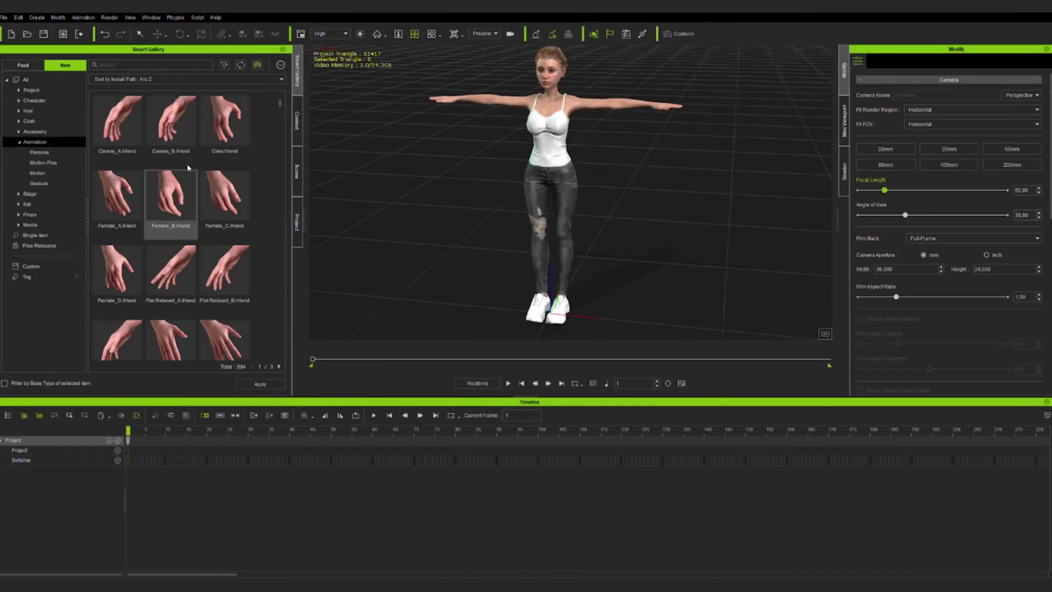
left_click(49, 176)
scroll(265, 150, "down", 10)
scroll(279, 215, "up", 8)
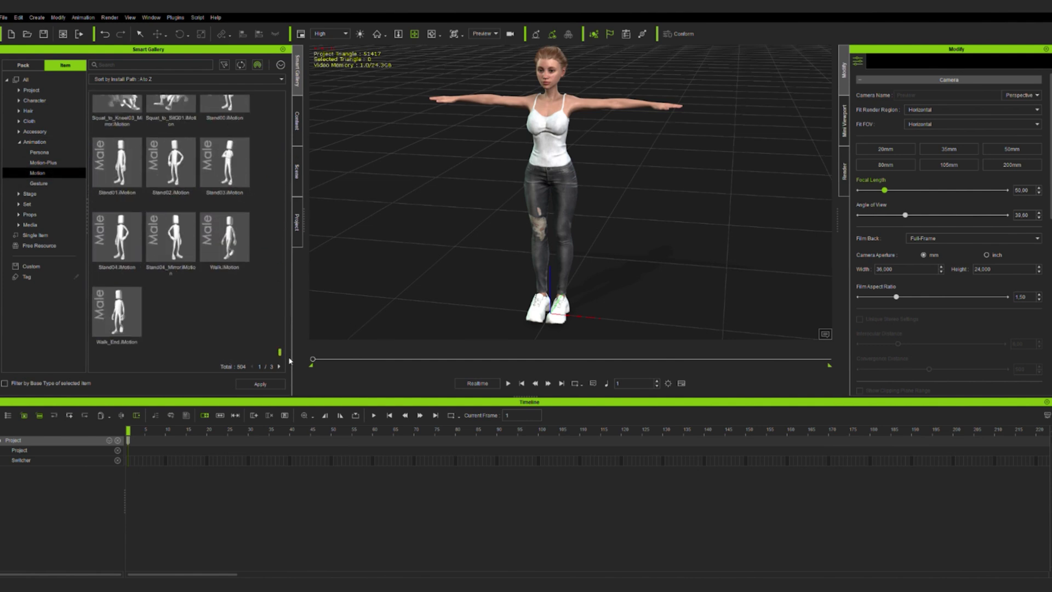
left_click(155, 64)
type("work")
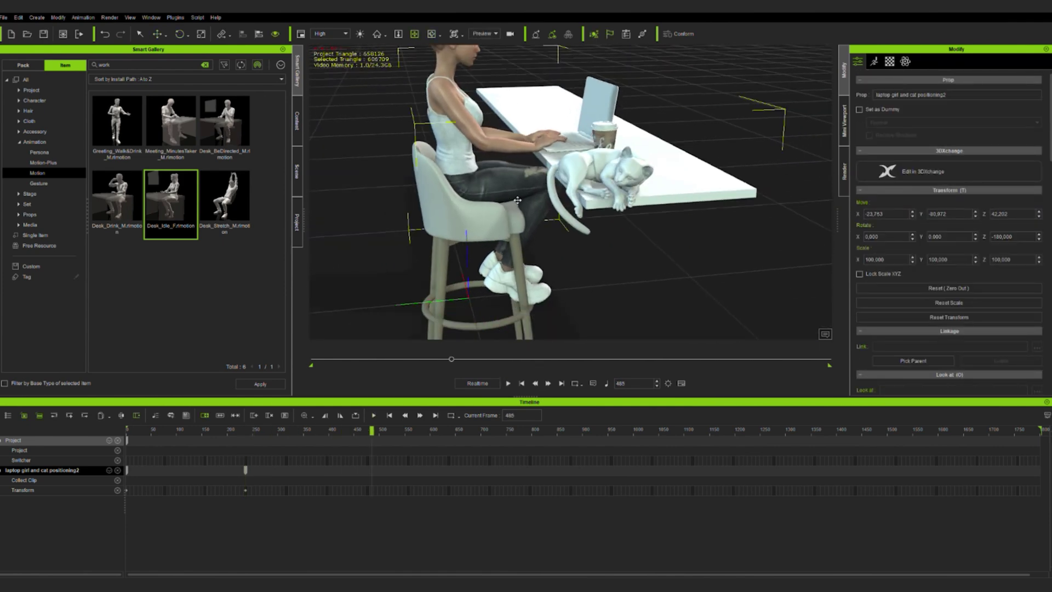
Move the laptop girl and cat prop's transform key near the timeline start and retime the seated character's motion-layer keys
left_click_drag(245, 470, 155, 470)
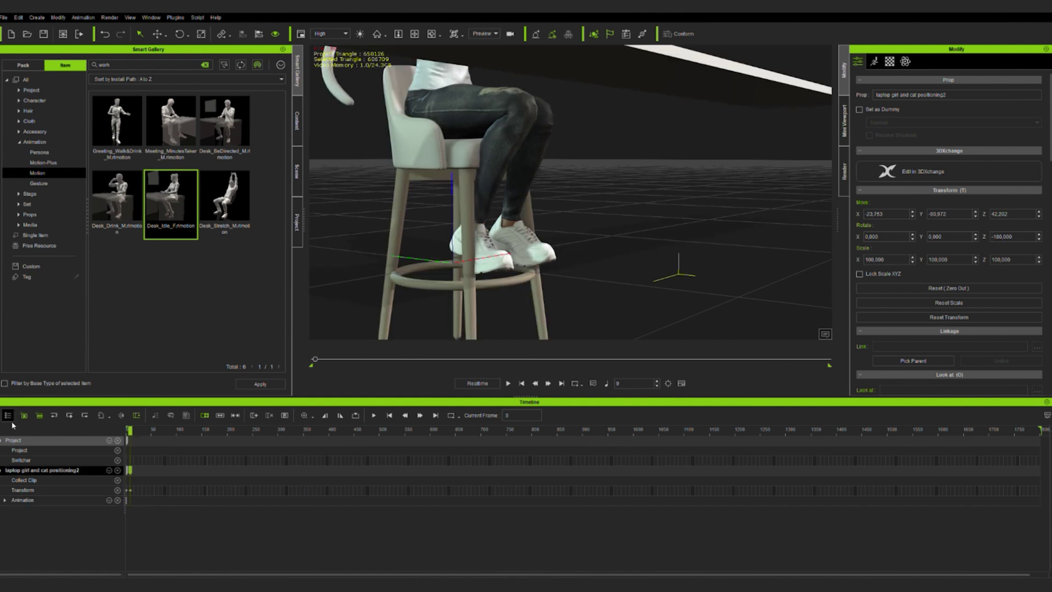
double_click(532, 258)
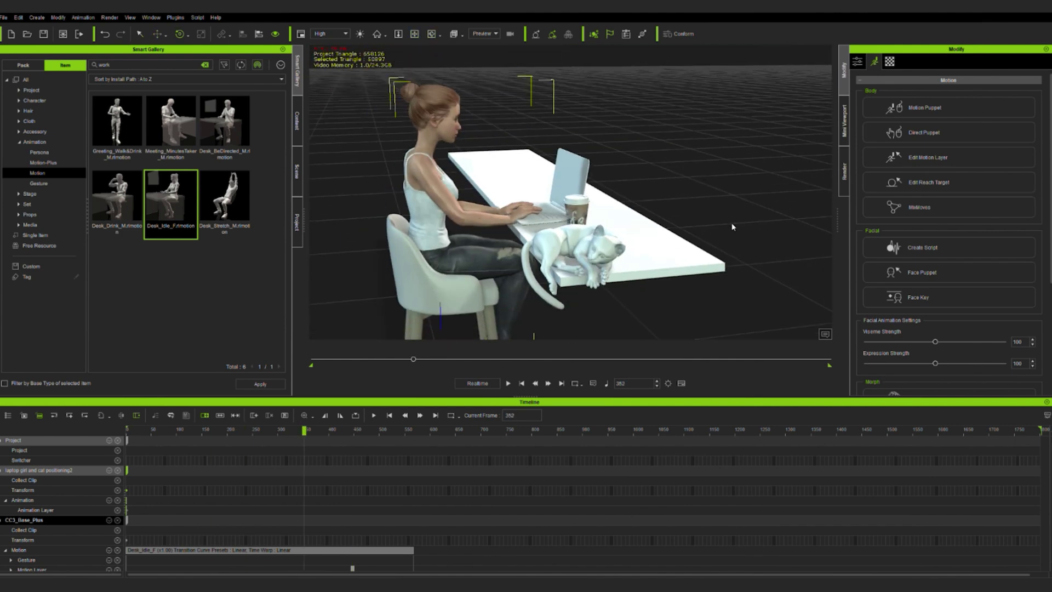
left_click(137, 34)
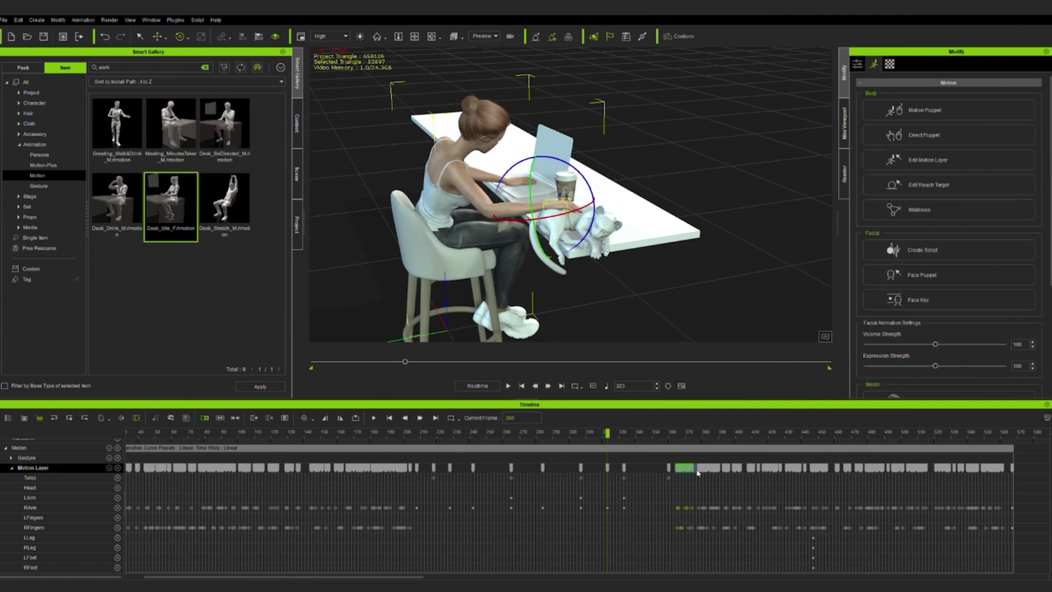
left_click_drag(580, 467, 549, 488)
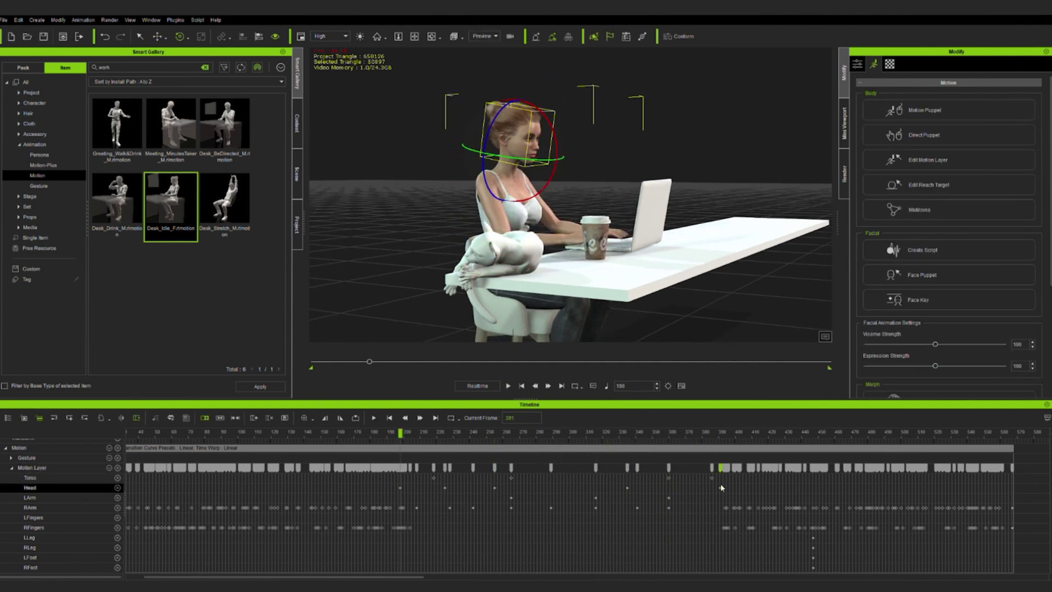
left_click(378, 433)
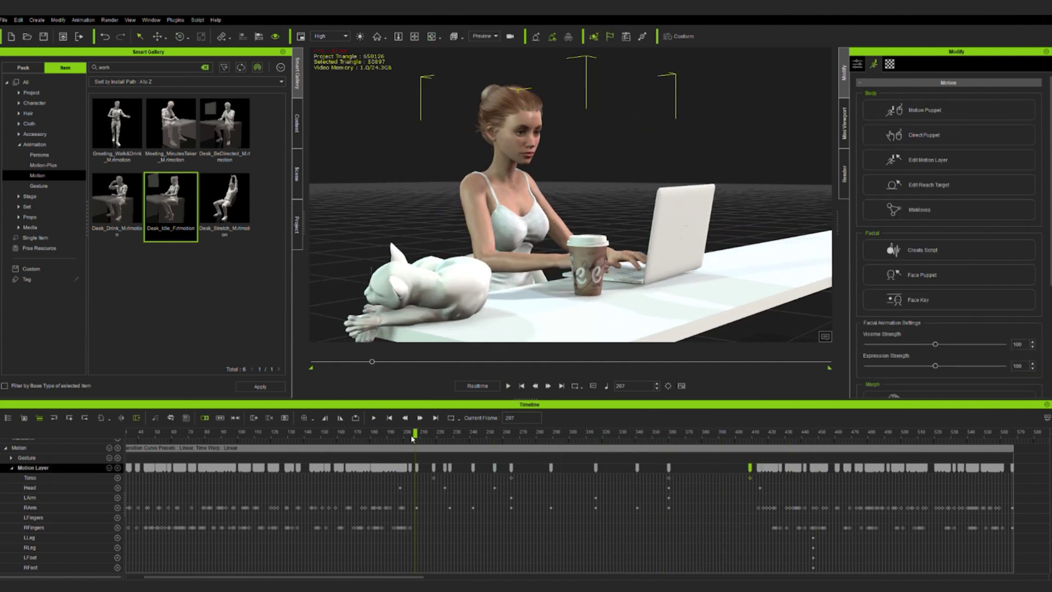
Open Face Puppet for the character's facial animation and play the timeline from an earlier frame
left_click(924, 273)
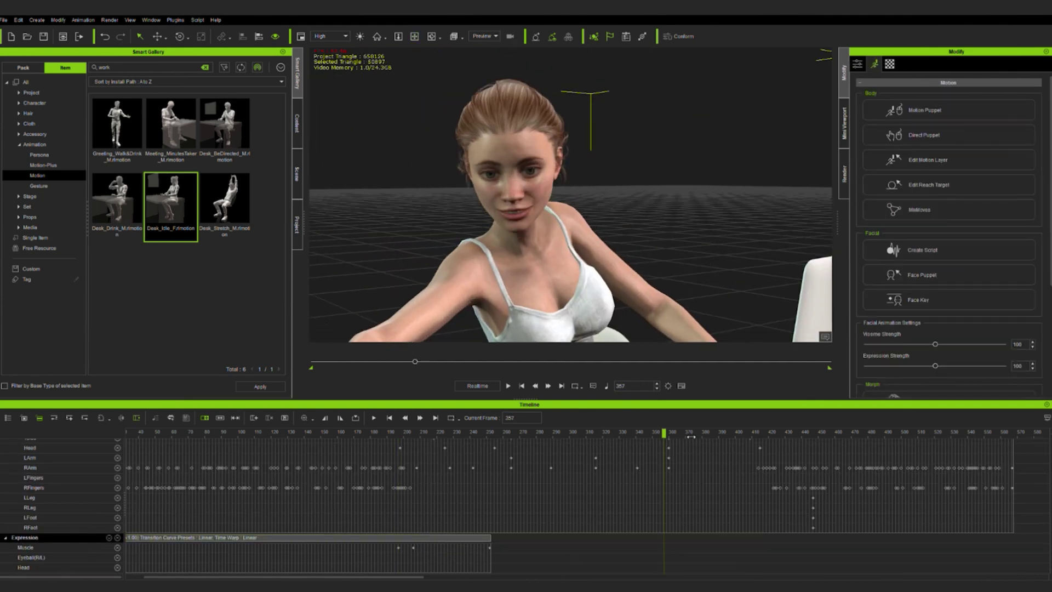
left_click(431, 432)
left_click(346, 431)
key("space")
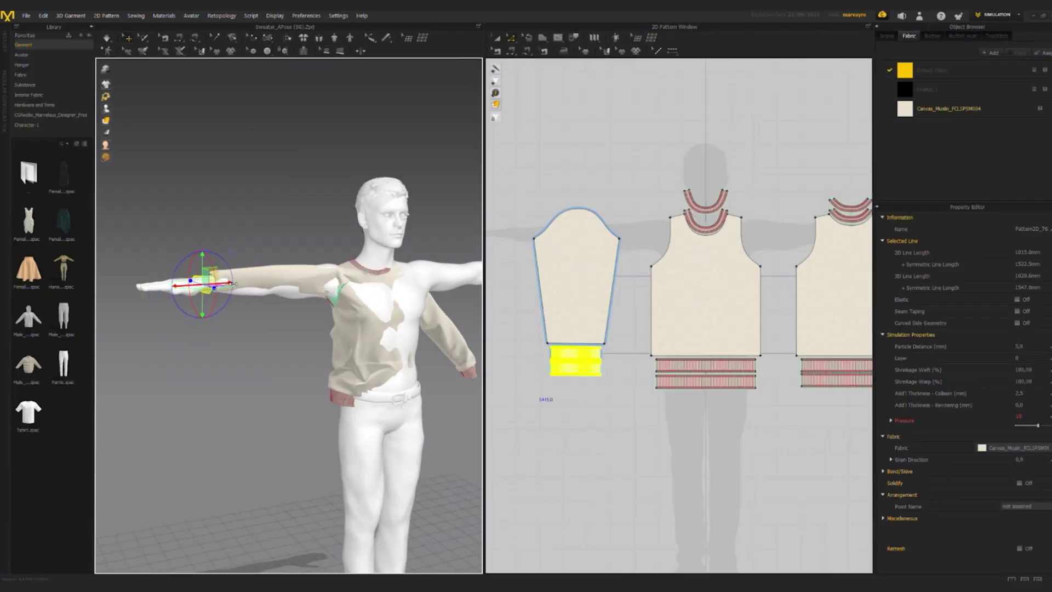
In Marvelous Designer, work on the sweater's front and back pattern pieces to fit the garment around the avatar
right_click_drag(236, 283, 215, 303)
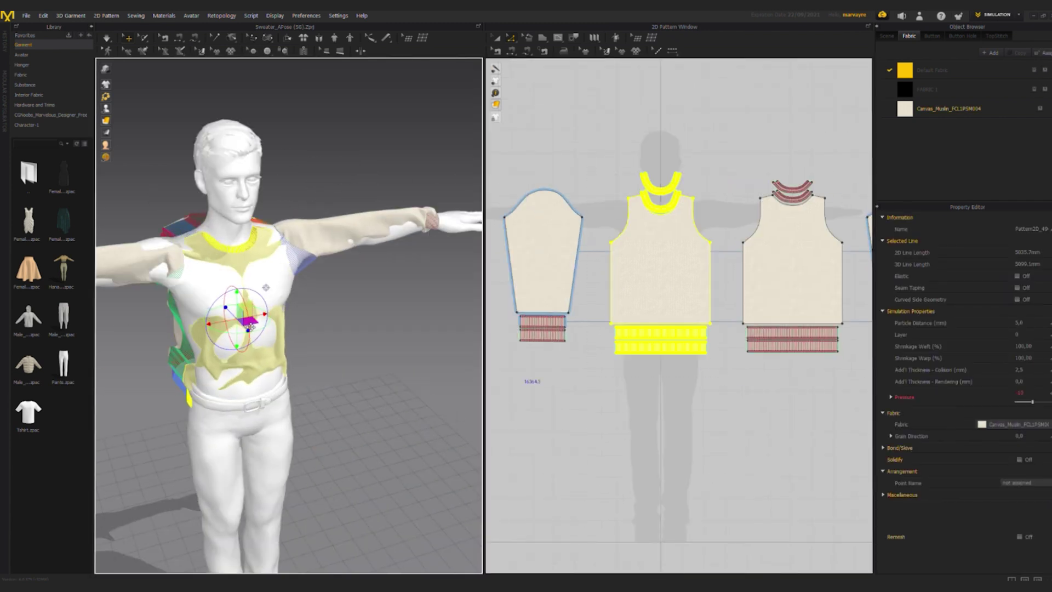
left_click(641, 293)
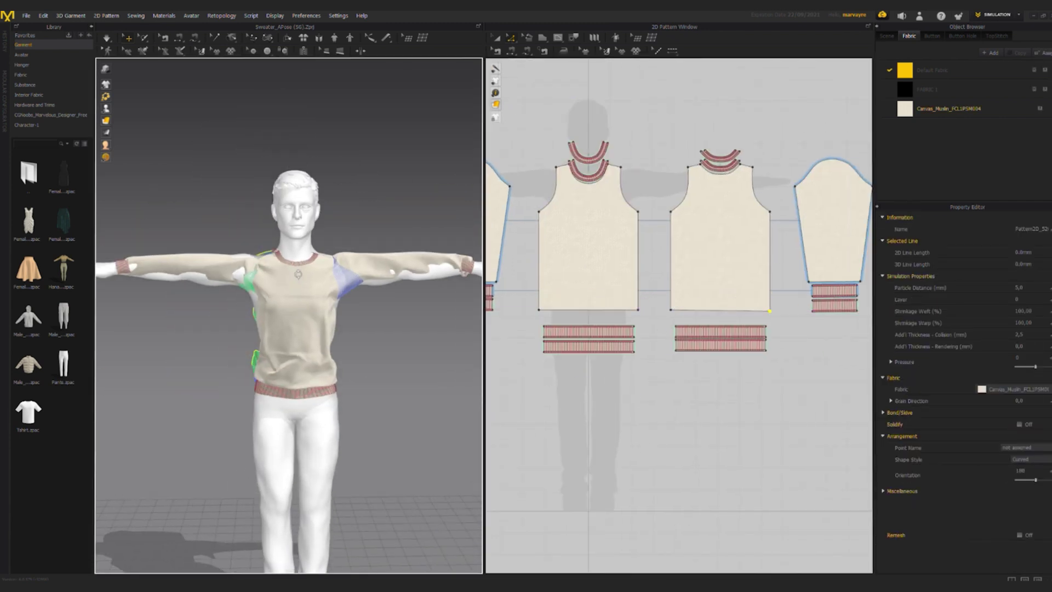
left_click(639, 212)
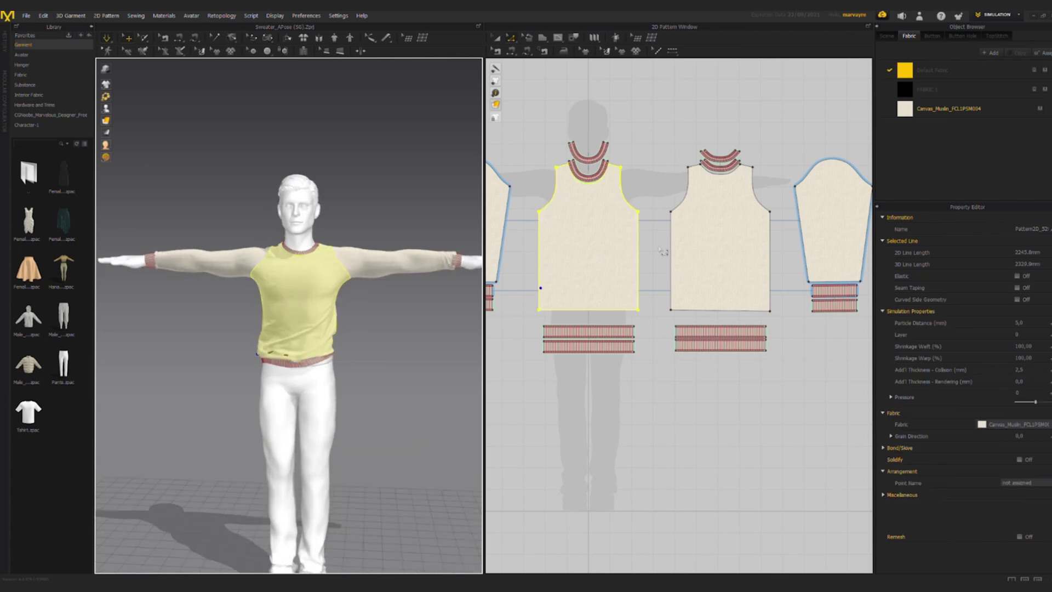
scroll(792, 189, "down", 3)
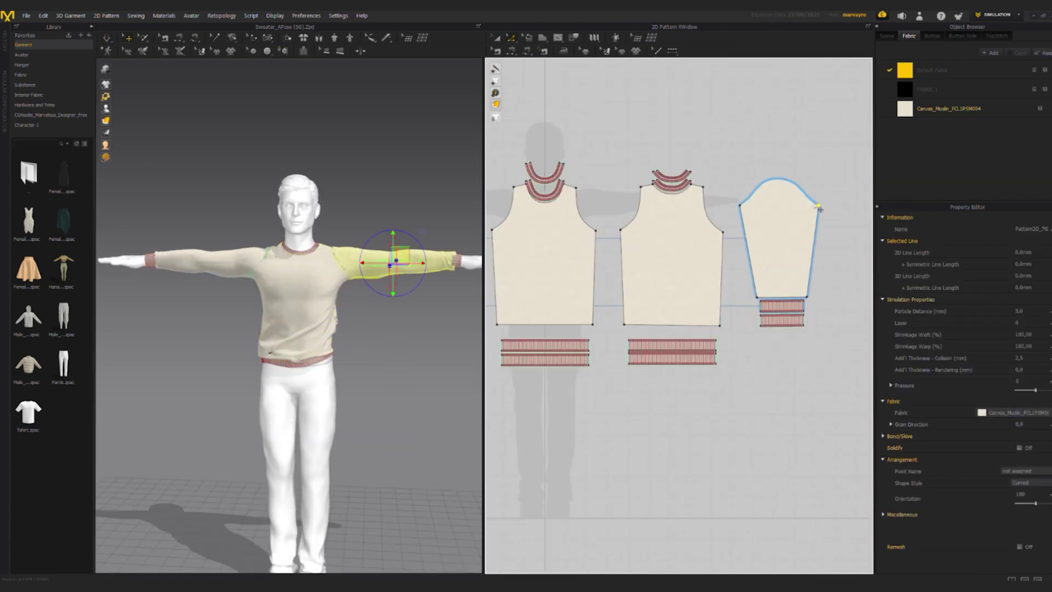
left_click(714, 295)
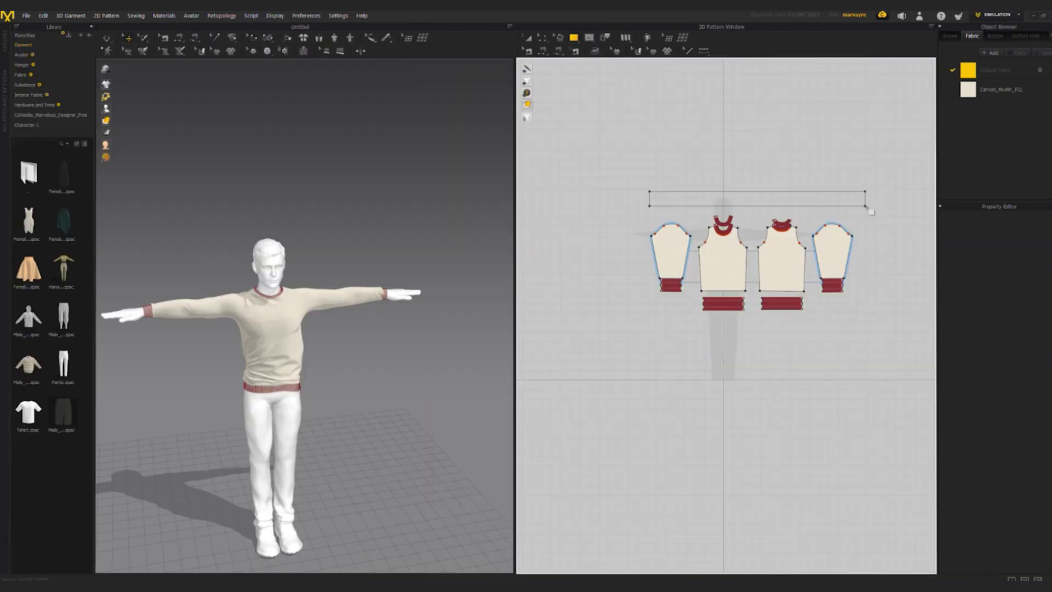
Draw a long, narrow rectangular pattern above the sweater pieces and simulate it draping around the avatar's neck
left_click_drag(869, 206, 865, 207)
key("space")
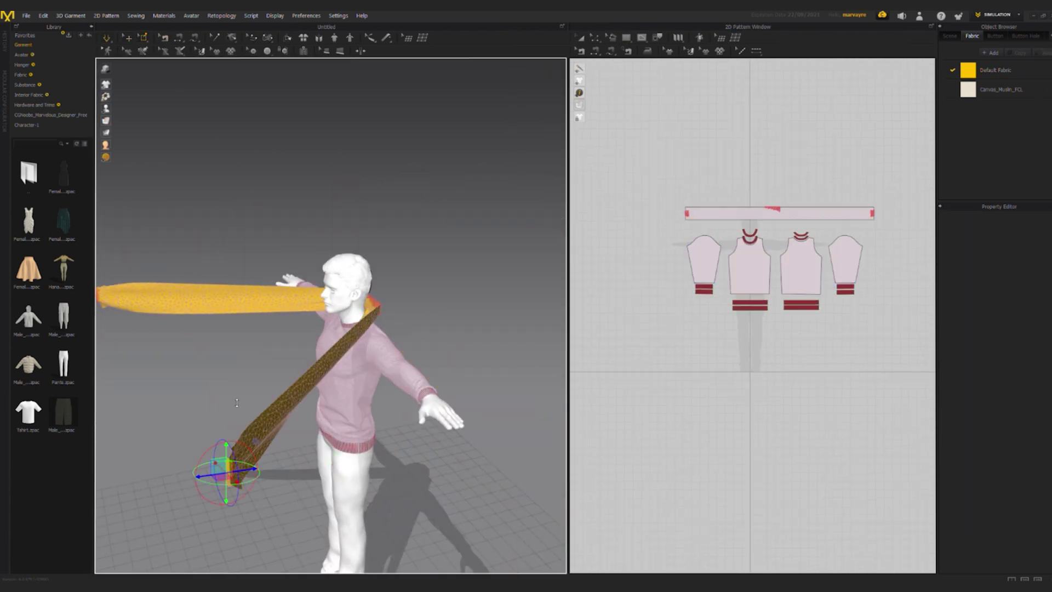
right_click_drag(237, 403, 343, 426)
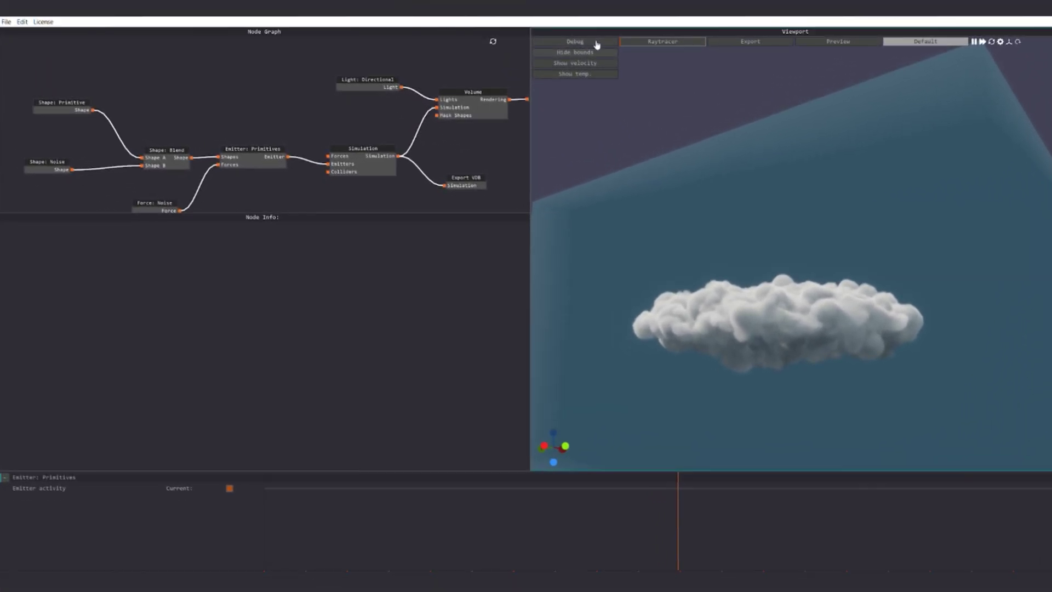
In EmberGen, tune the Emitter: Primitives node to about 17% pressure random intensity, 0.49 random scale and 191% velocity transfer
left_click(251, 278)
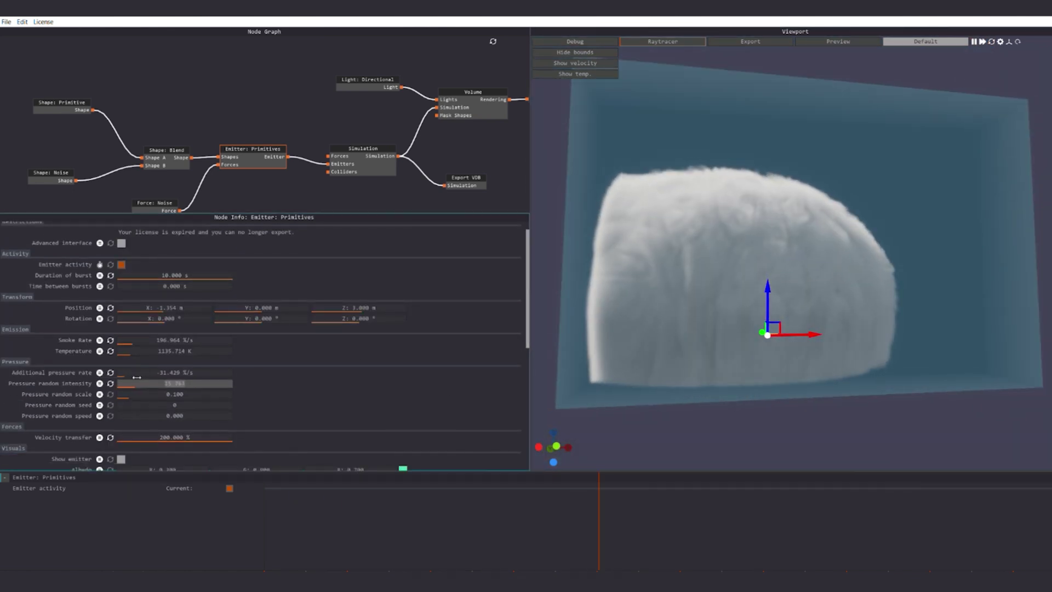
scroll(125, 354, "down", 2)
scroll(222, 375, "down", 5)
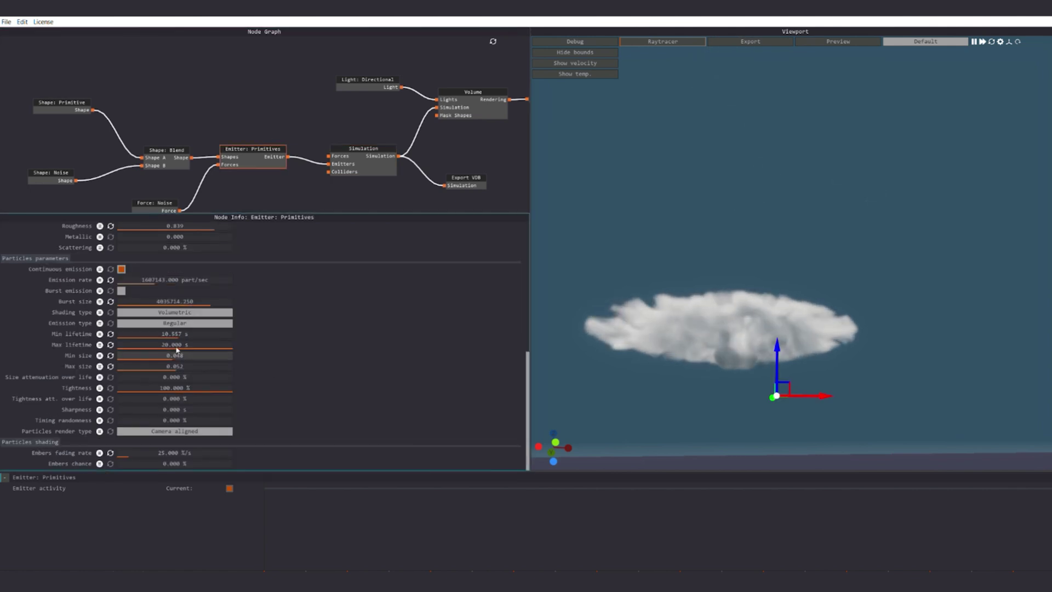
scroll(176, 349, "up", 5)
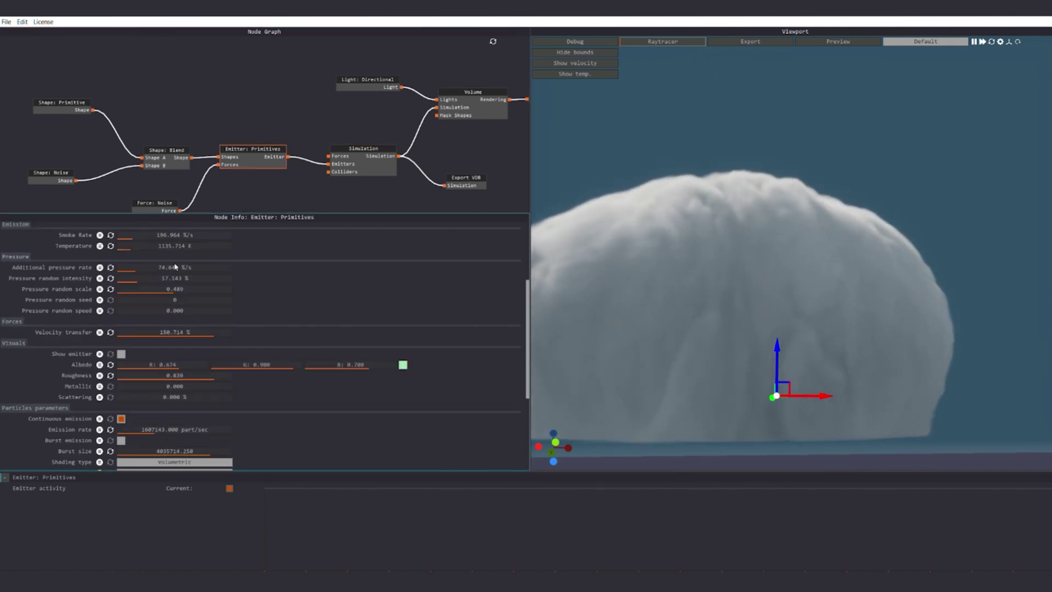
scroll(153, 290, "up", 1)
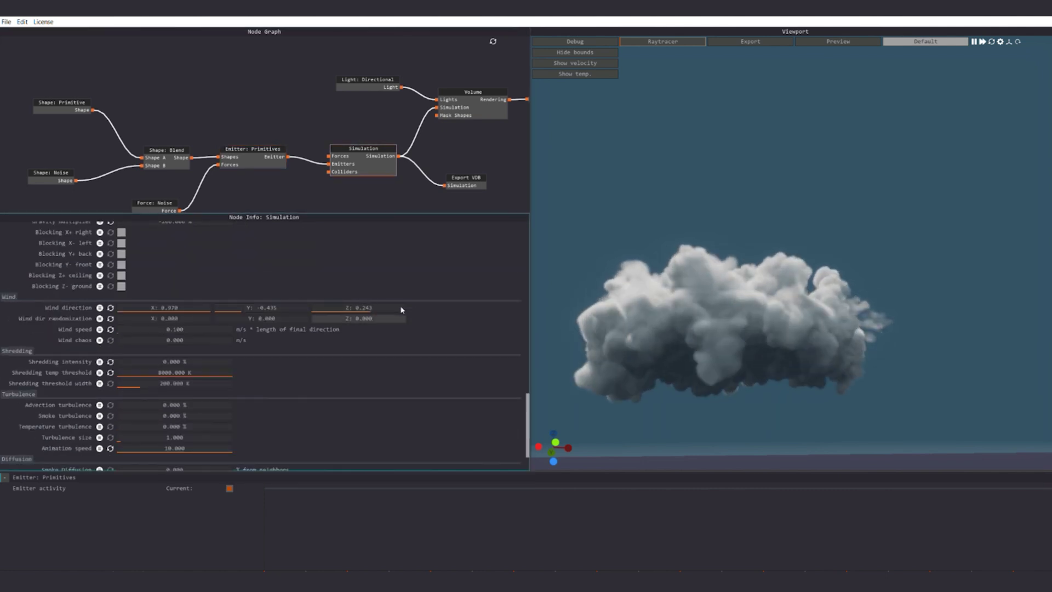
scroll(160, 373, "up", 4)
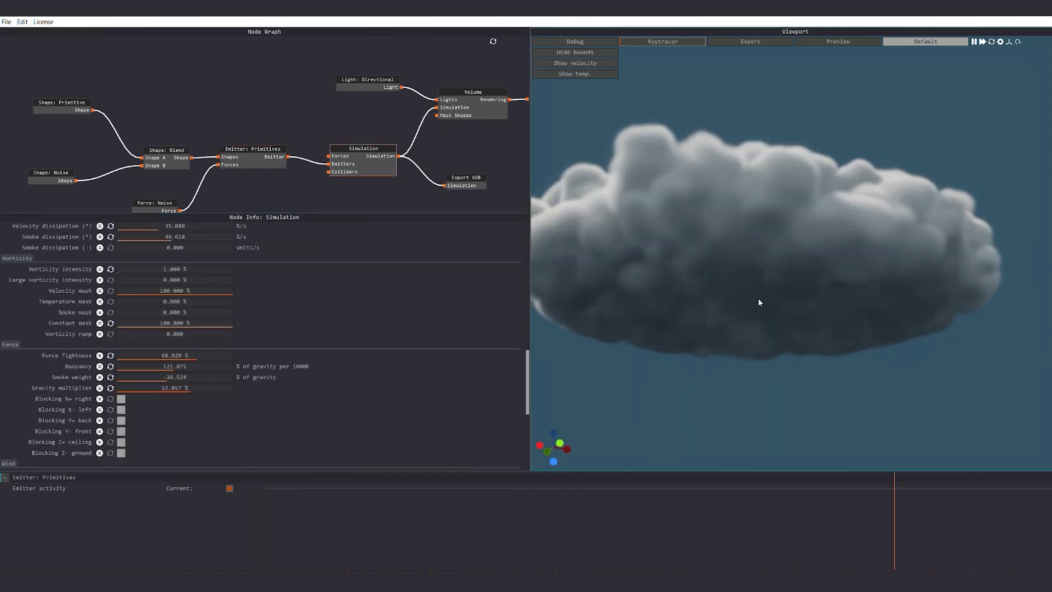
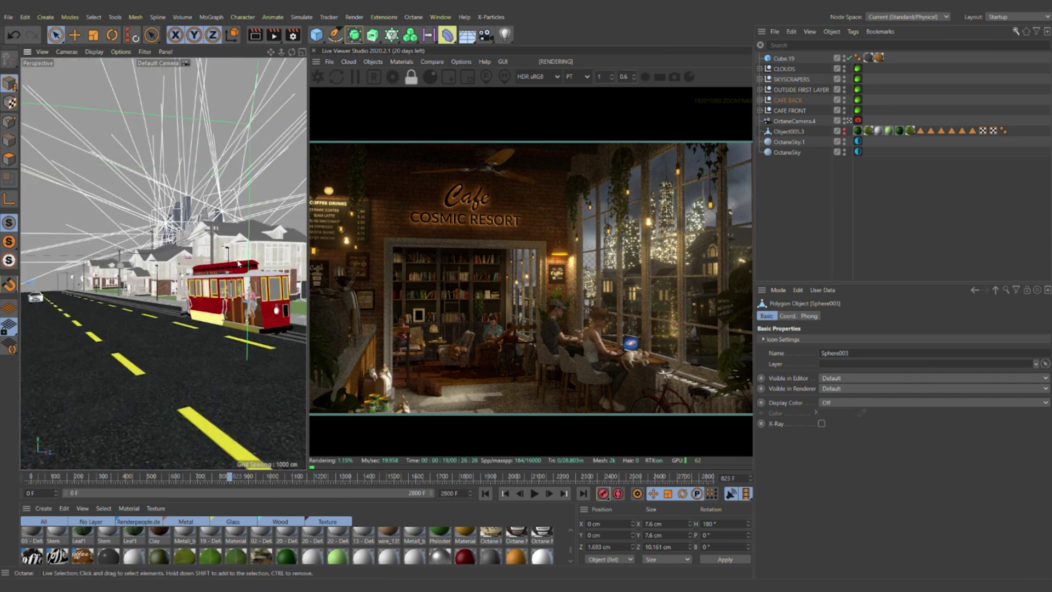
In Cinema 4D, examine the modelled street, the red tram with its passengers and the skyscrapers outside the cafe
scroll(235, 288, "up", 4)
left_click_drag(219, 310, 285, 318, "alt")
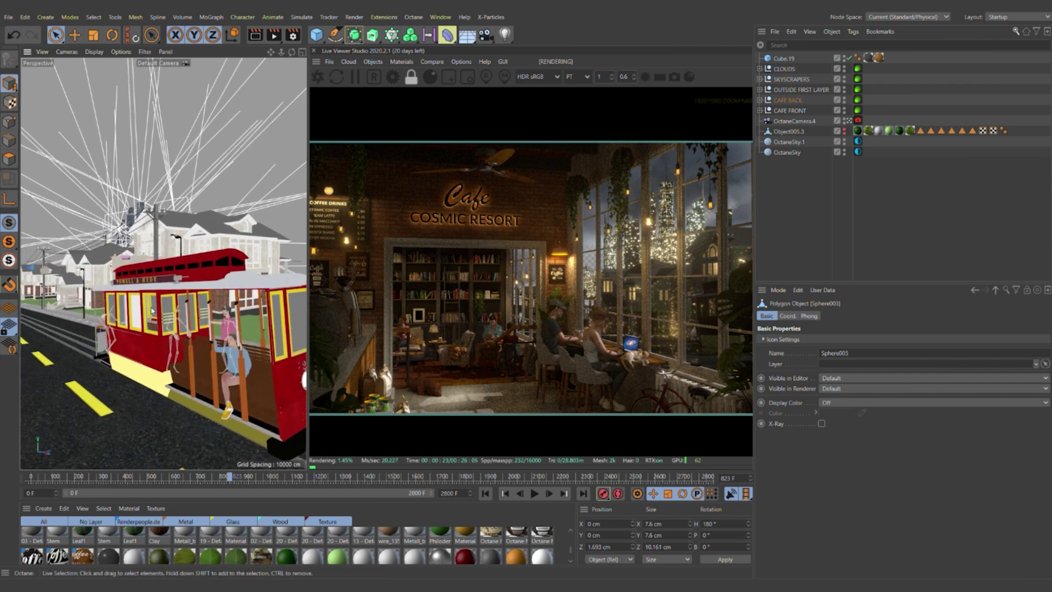
left_click_drag(141, 285, 182, 387, "alt")
scroll(155, 167, "up", 10)
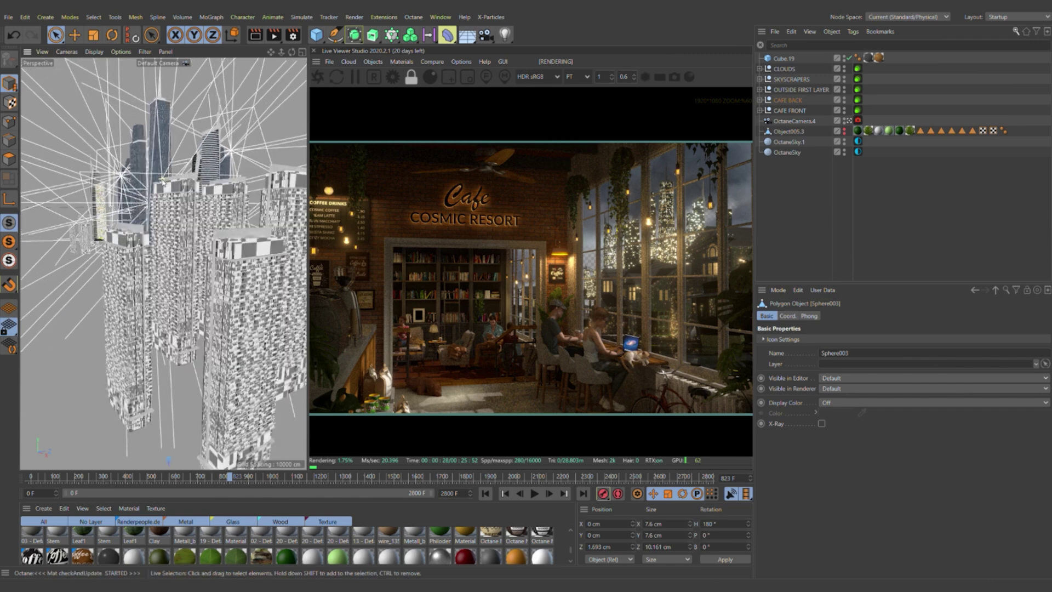
left_click_drag(140, 298, 112, 312, "alt")
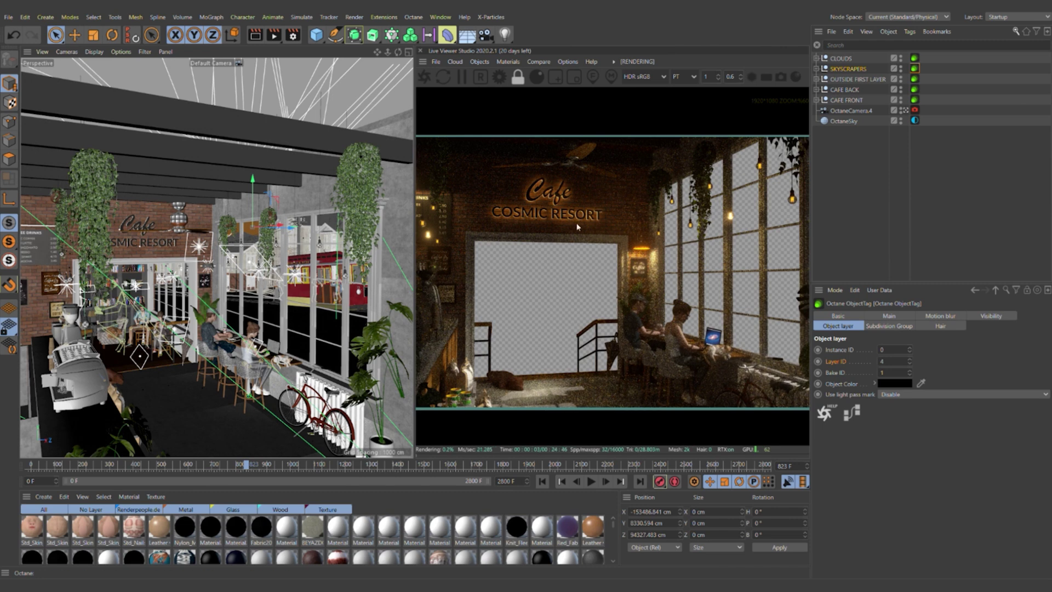
Review the Octane object layer IDs of the scene groups, and hide CAFE FRONT and CAFE BACK to isolate the exterior
double_click(882, 361)
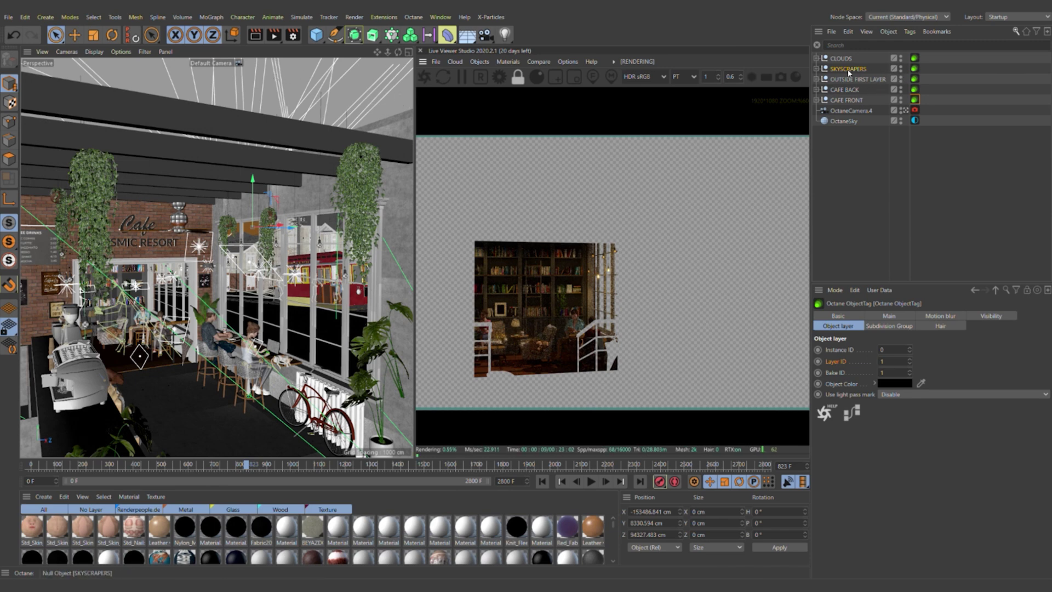
left_click(846, 89)
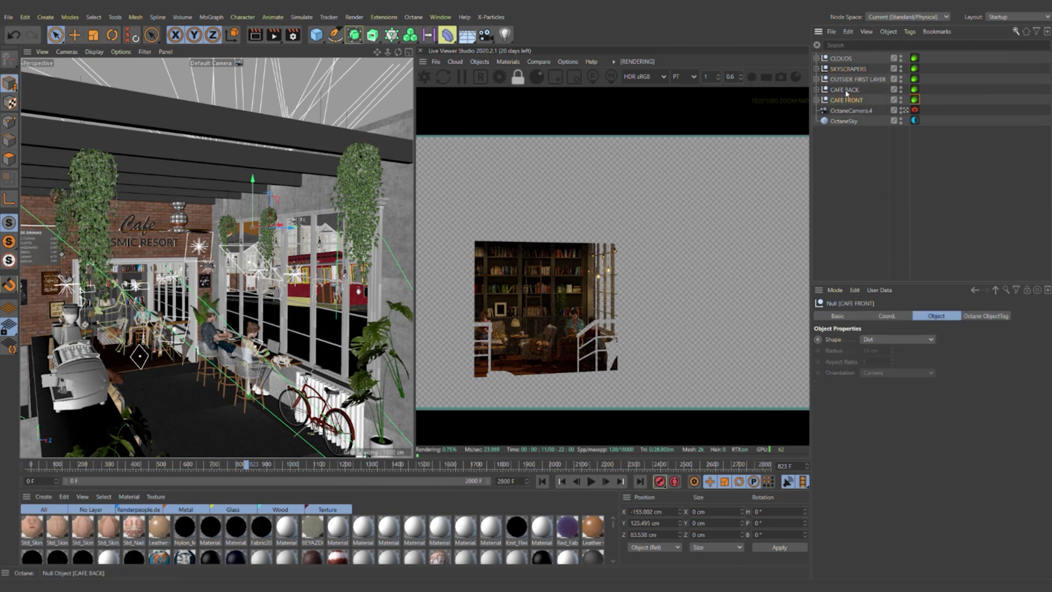
left_click(900, 100)
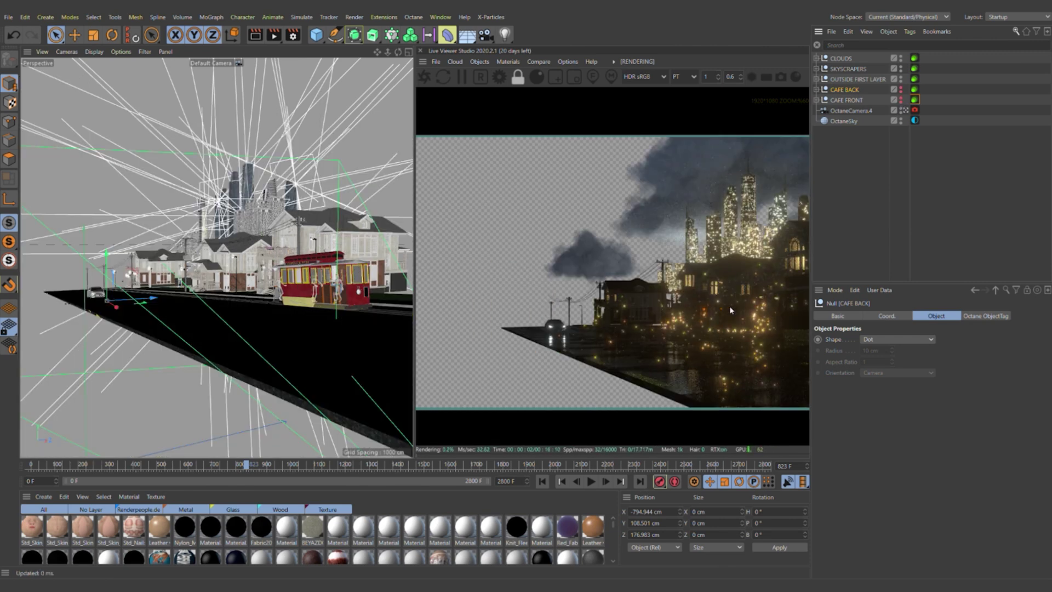
scroll(732, 297, "down", 1)
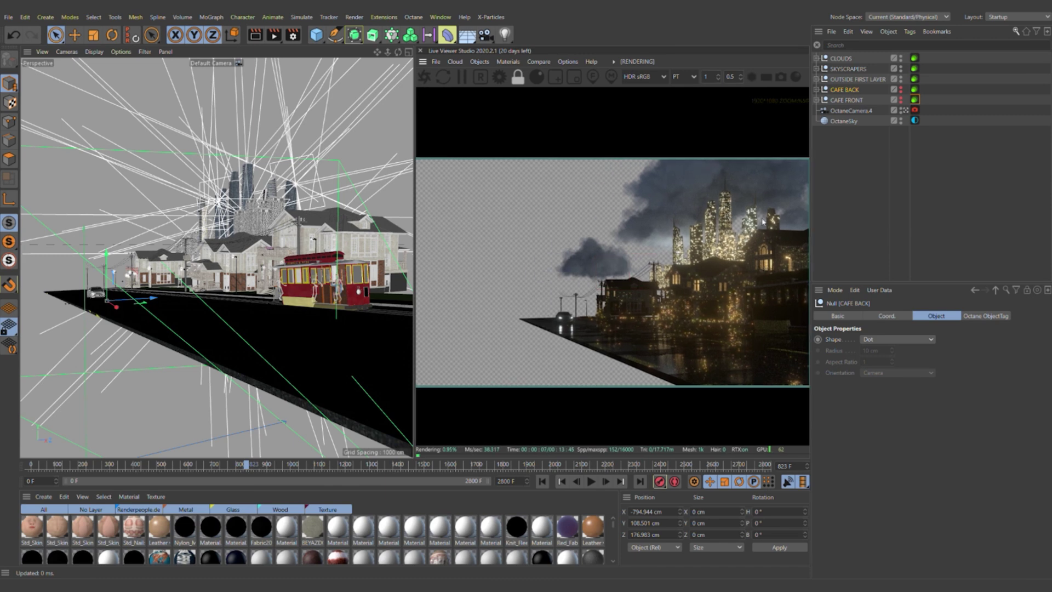
Select the CLOUDS group and open the Layer ID of its Octane object tag
left_click(736, 363)
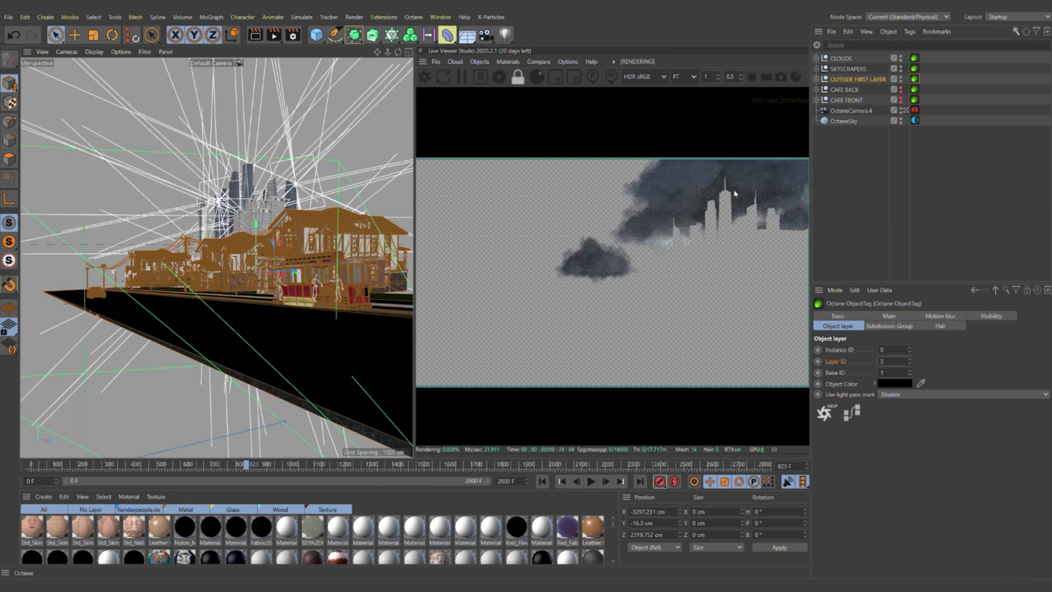
left_click(841, 59)
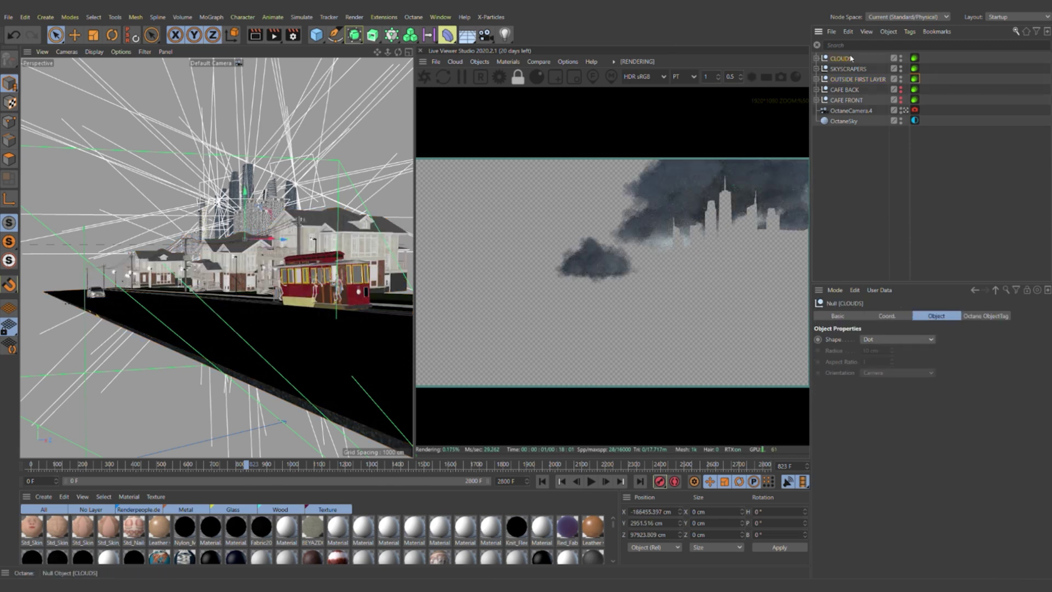
left_click(914, 58)
left_click(894, 361)
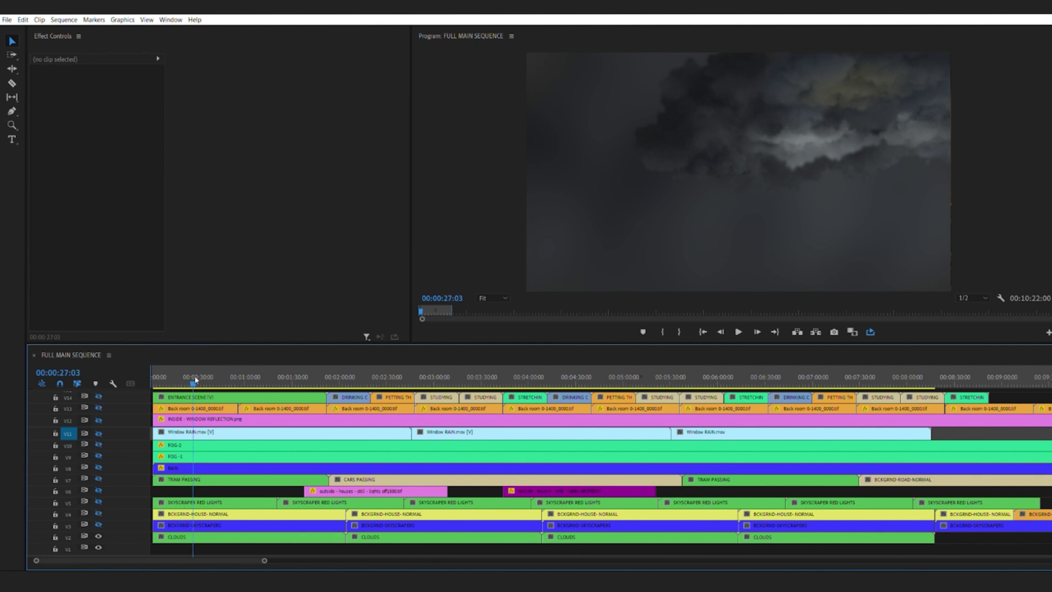
In Premiere Pro, make the BCKGRND-SKYSCRAPERS and BCKGRND-HOUSE-NORMAL tracks visible in FULL MAIN SEQUENCE above the clouds
mouse_move(196, 379)
left_mouse_down()
mouse_move(237, 381)
mouse_move(202, 380)
left_mouse_up()
left_click(99, 523)
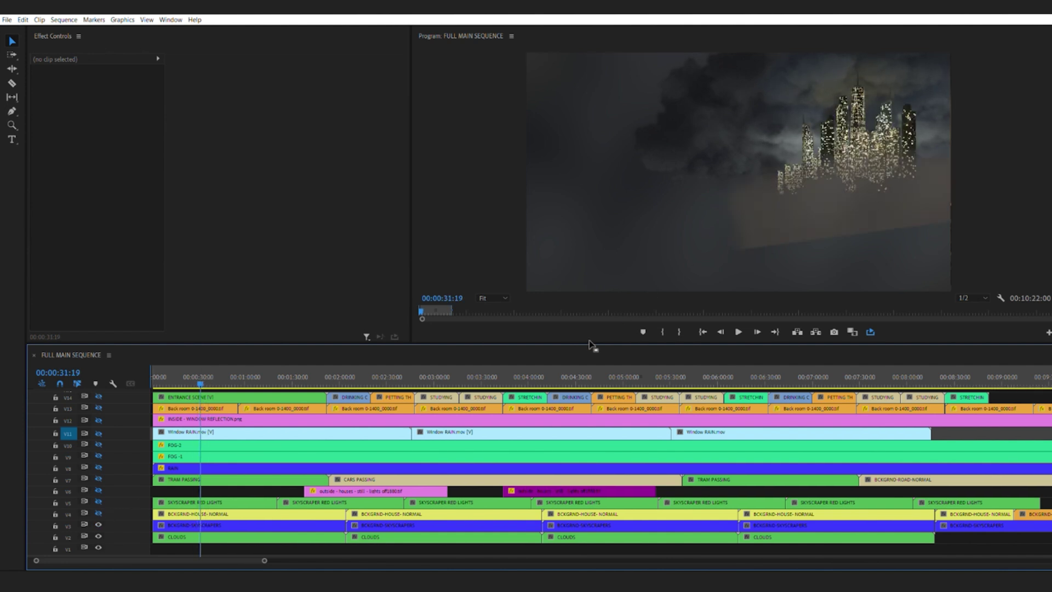
mouse_move(202, 375)
left_mouse_down()
mouse_move(184, 378)
mouse_move(211, 384)
left_mouse_up()
left_click(99, 510)
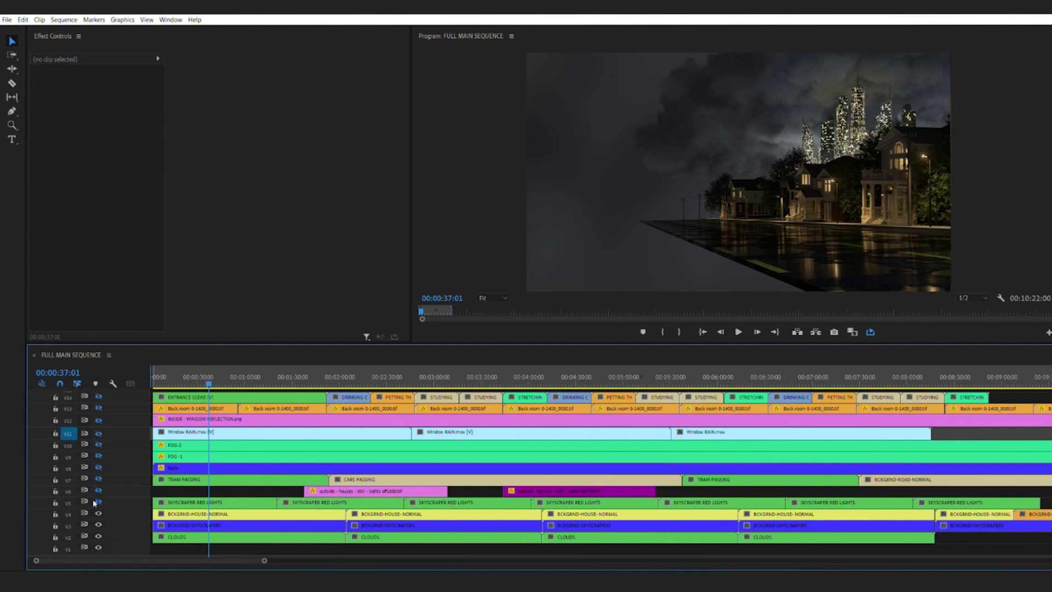
Make the SKYSCRAPER RED LIGHTS track visible and preview the composite around 49 seconds
left_click_drag(201, 378, 233, 382)
left_click_drag(236, 378, 230, 378)
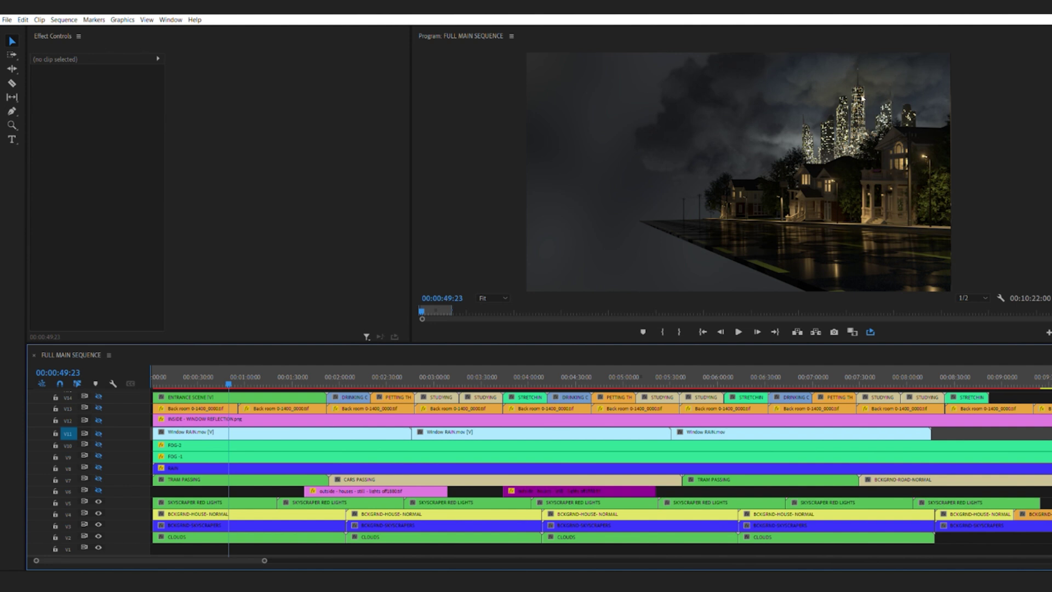
left_click(99, 501)
left_click(100, 500)
Make the houses' lights-off track visible, select its first clip and preview the change in the windows around its start
left_click_drag(253, 375, 283, 377)
left_click(338, 489)
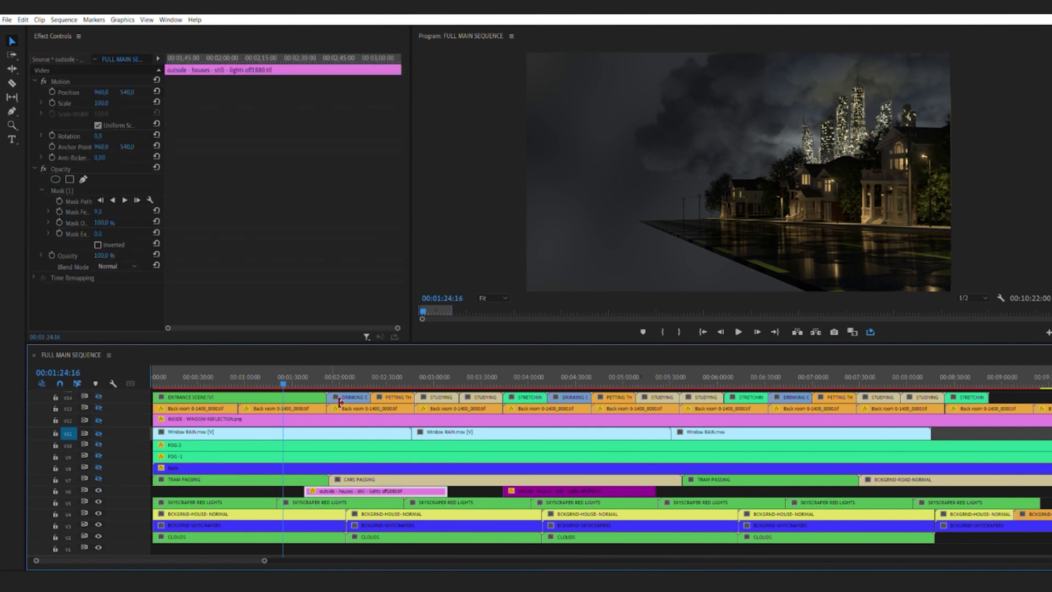
left_click_drag(293, 376, 337, 378)
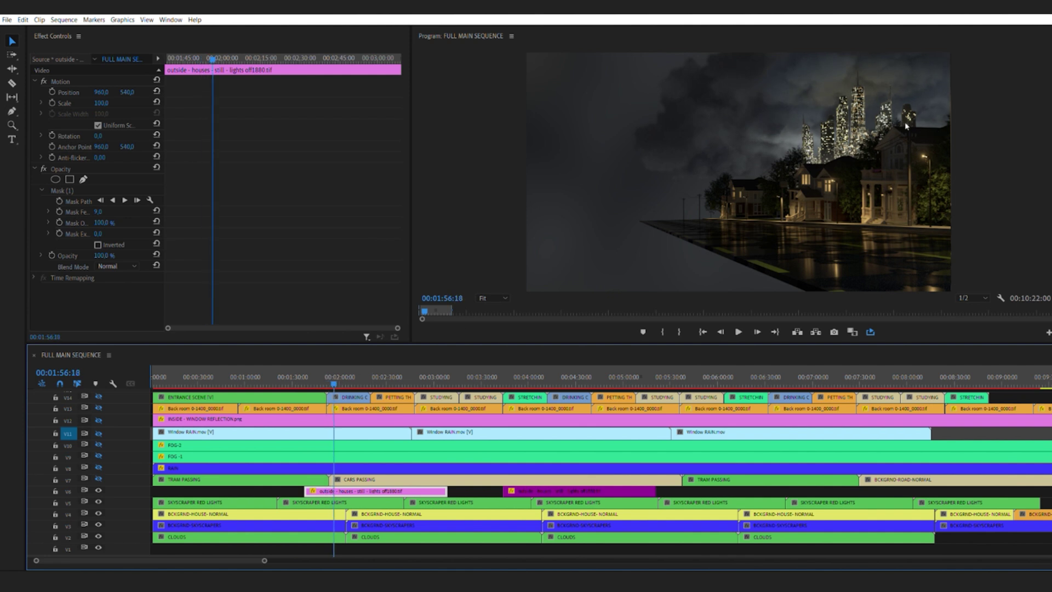
left_click_drag(344, 376, 220, 411)
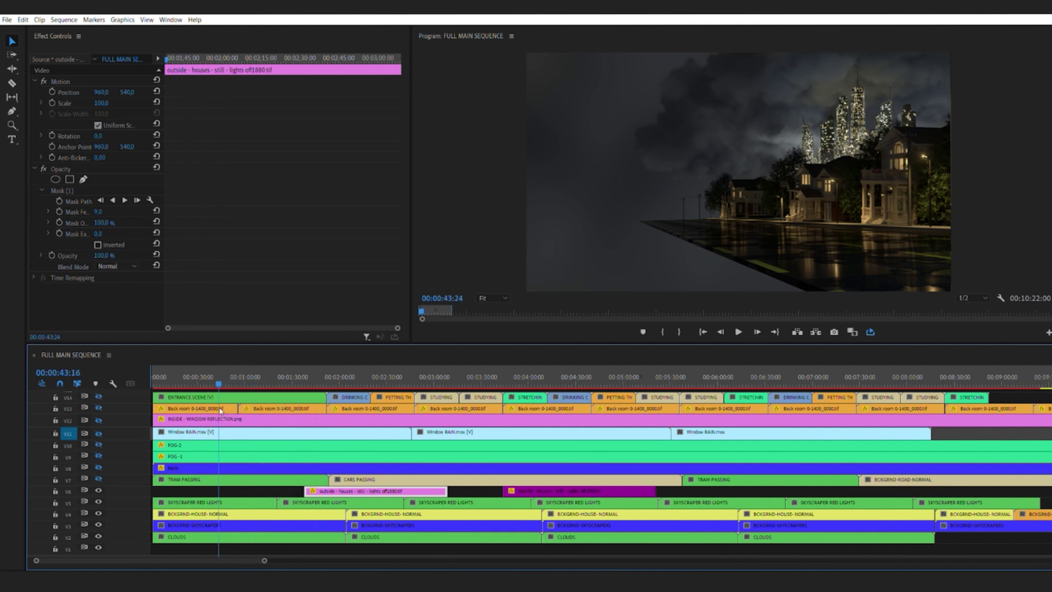
Make the street traffic track visible and scrub through its first TRAM PASSING, CARS PASSING and second TRAM PASSING clips
left_click(213, 478)
left_click_drag(218, 381, 197, 379)
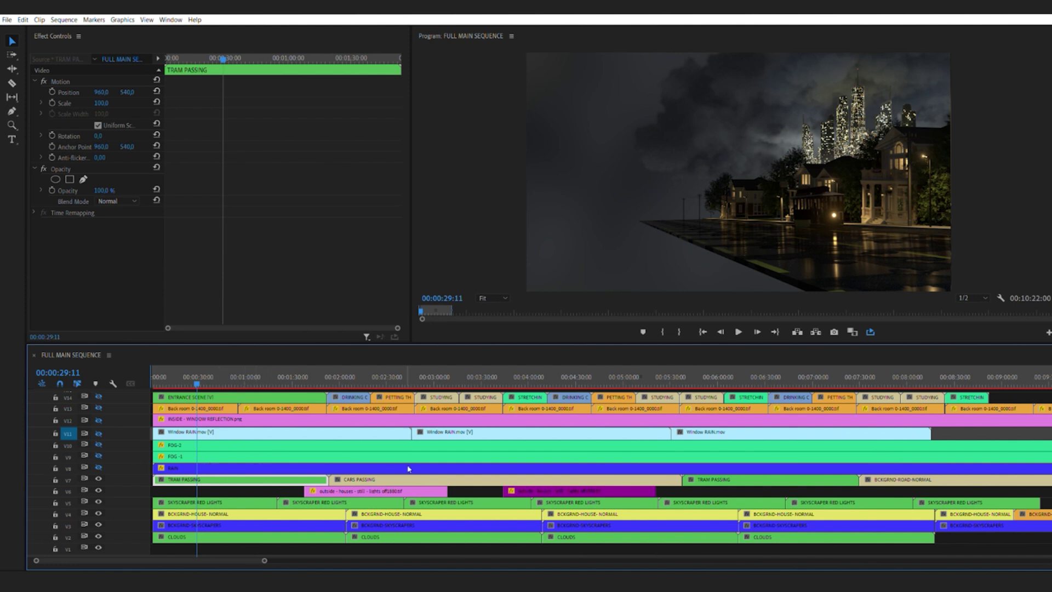
key("ctrl+Down")
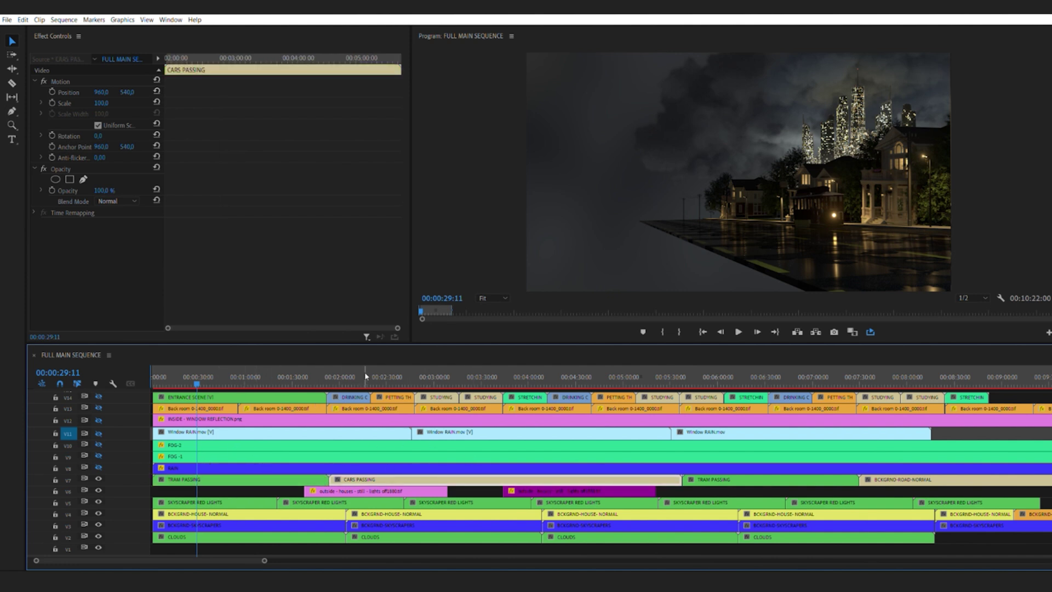
left_click_drag(366, 376, 490, 383)
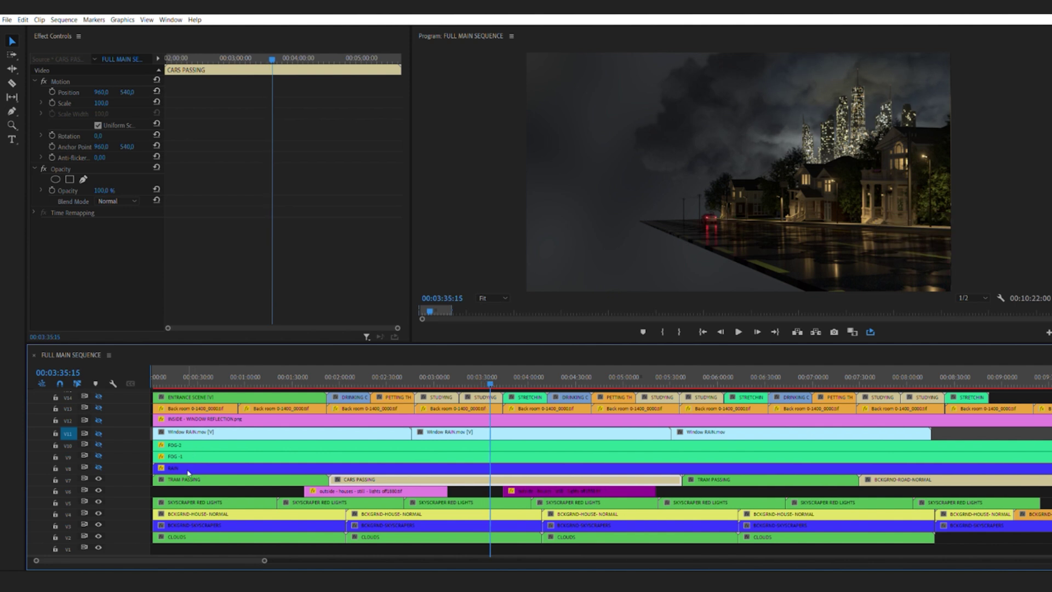
left_click(707, 475)
left_click_drag(694, 375, 731, 375)
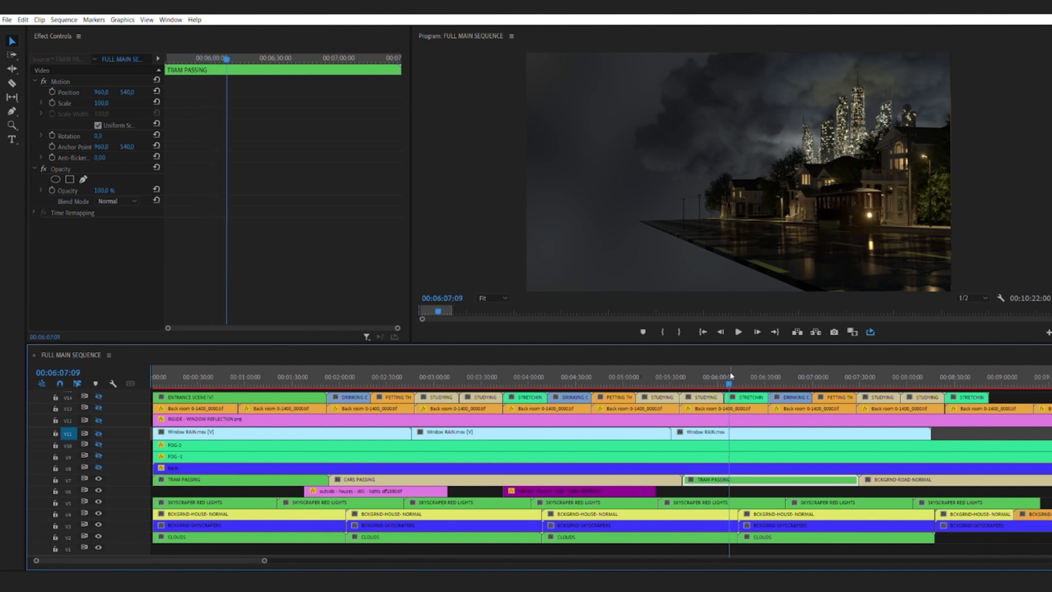
Make the RAIN track visible and play the sequence from about 00:04:47 with the preview enlarged to 100%
left_click(183, 467)
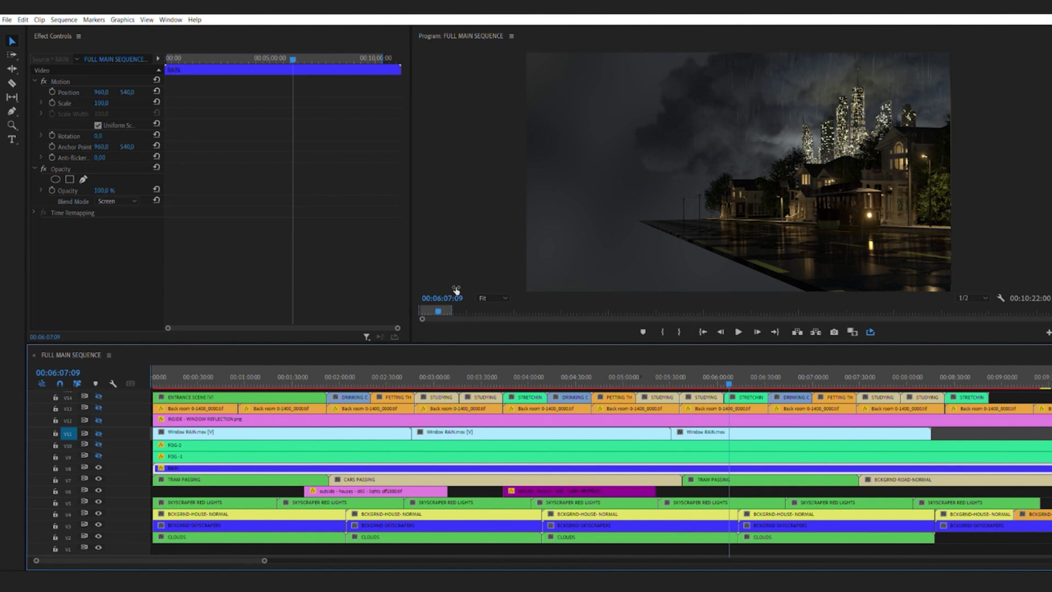
left_click(489, 292)
key("=")
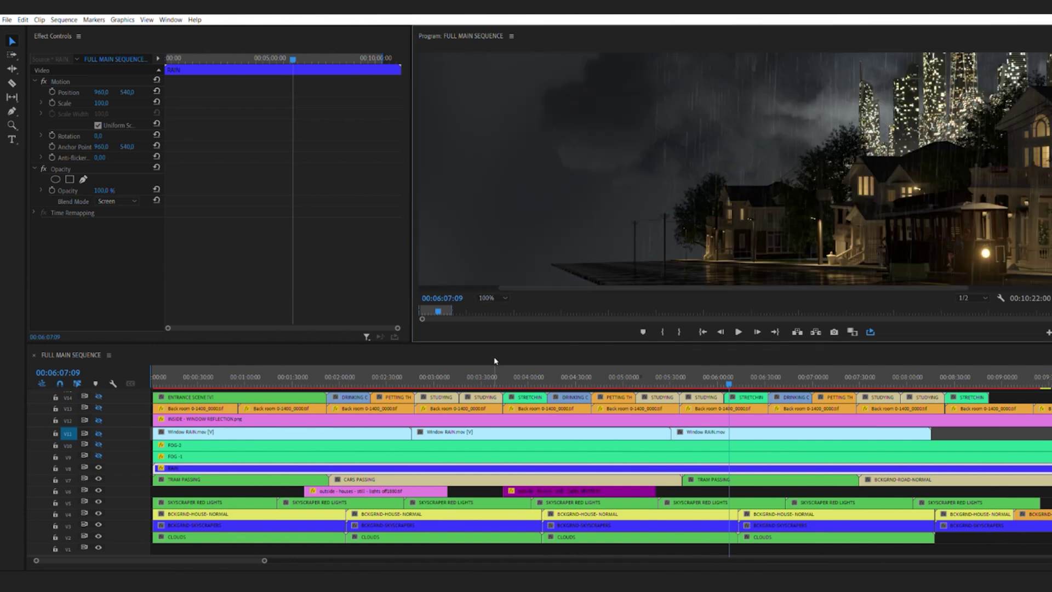
left_click(1020, 282)
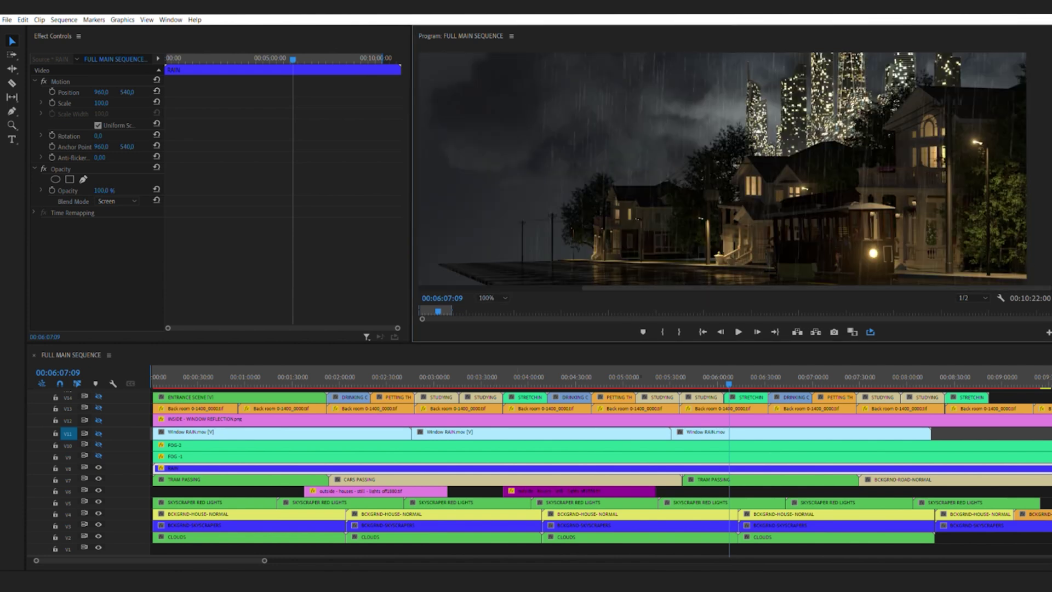
scroll(729, 169, "down", 2)
left_click_drag(725, 371, 604, 371)
key("space")
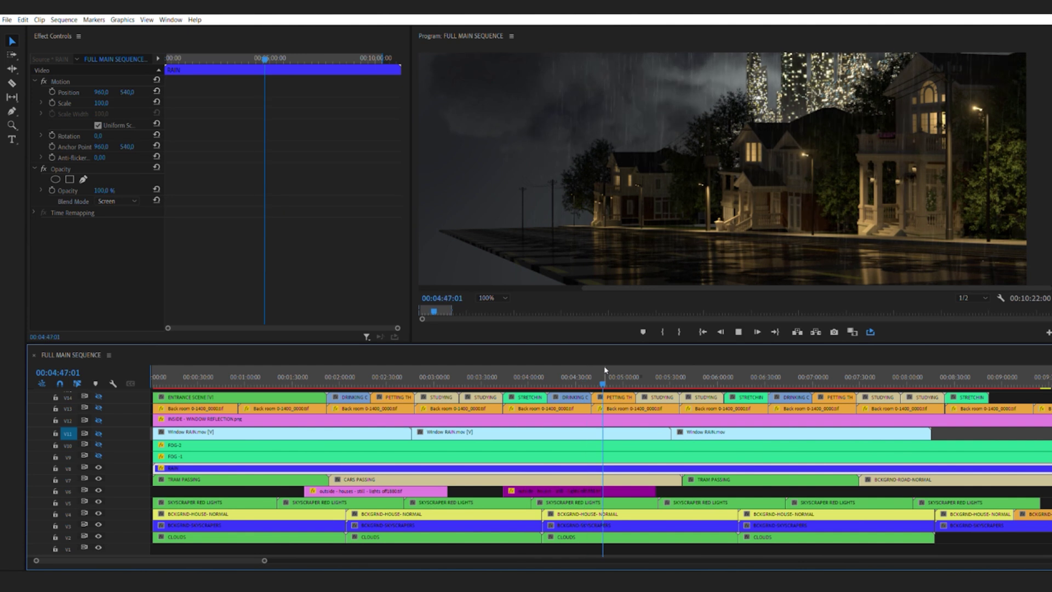
scroll(844, 208, "down", 3)
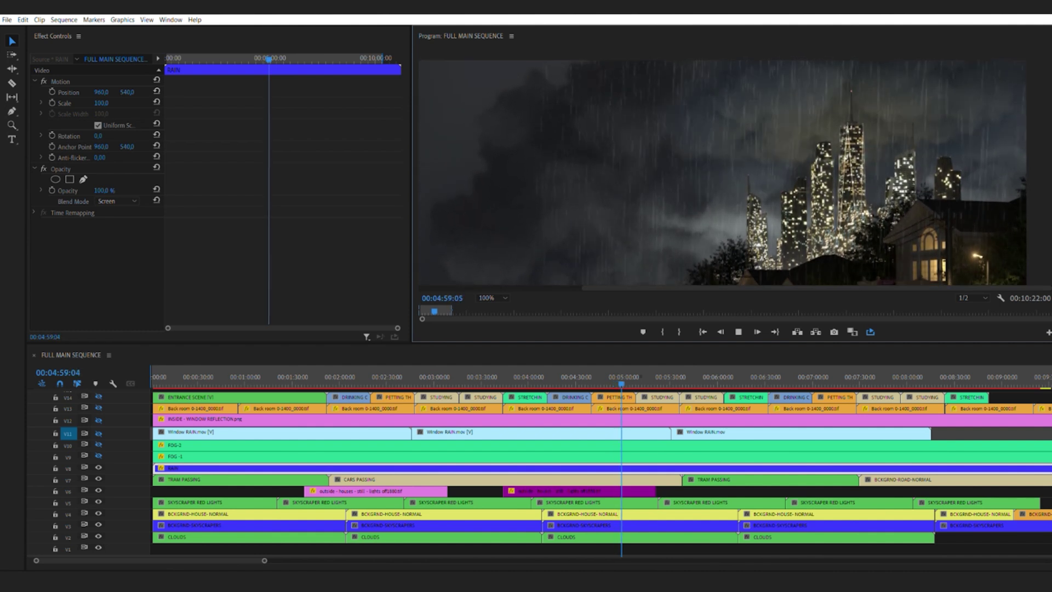
Try the Normal blend mode on the RAIN clip with the preview set to Fit, and restore the Screen mode
left_click(117, 201)
left_click(114, 194)
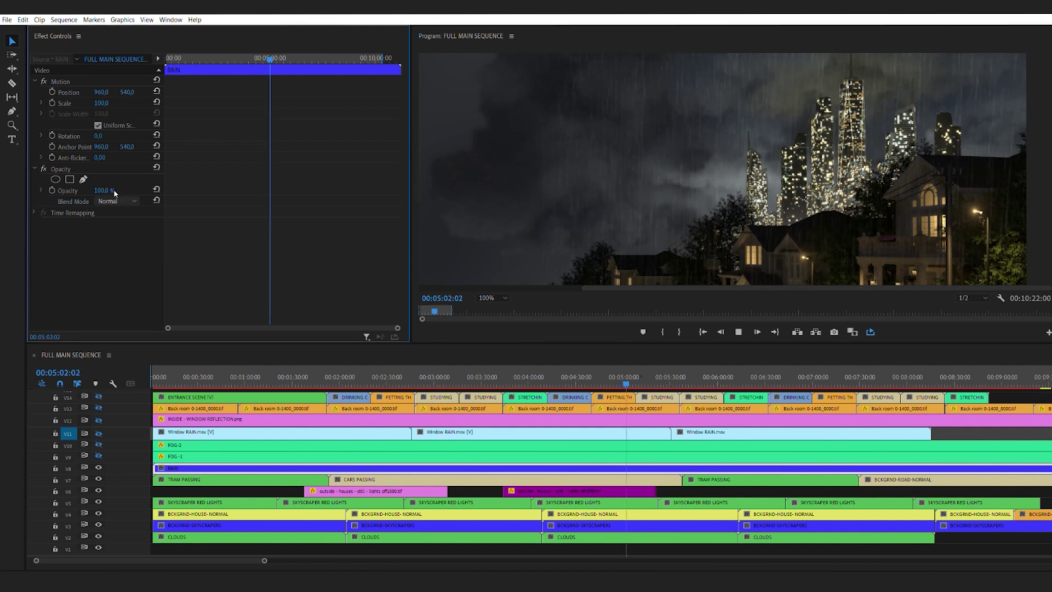
left_click(503, 298)
left_click(492, 300)
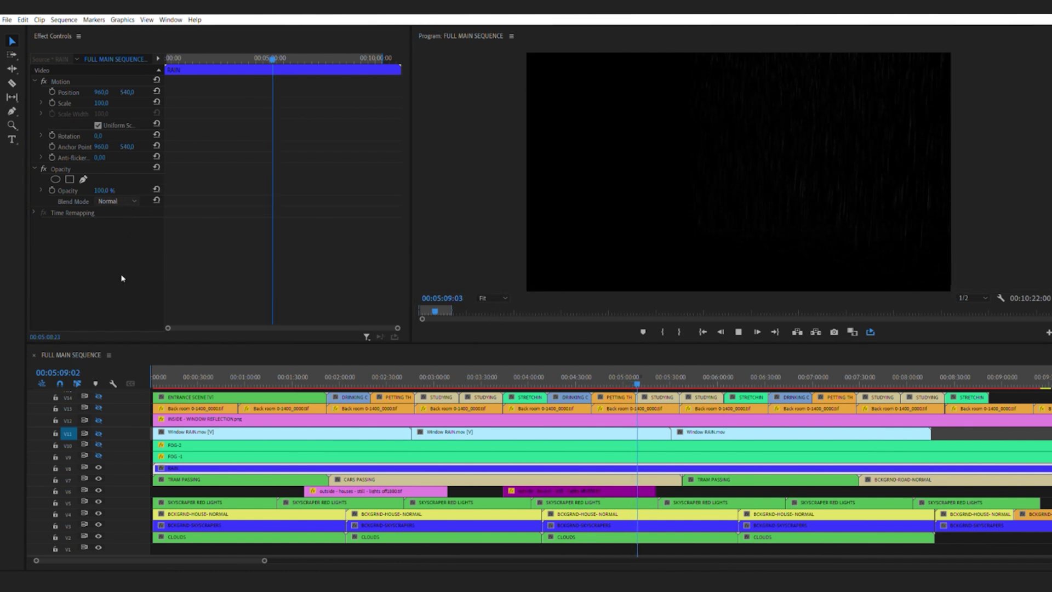
left_click(113, 304)
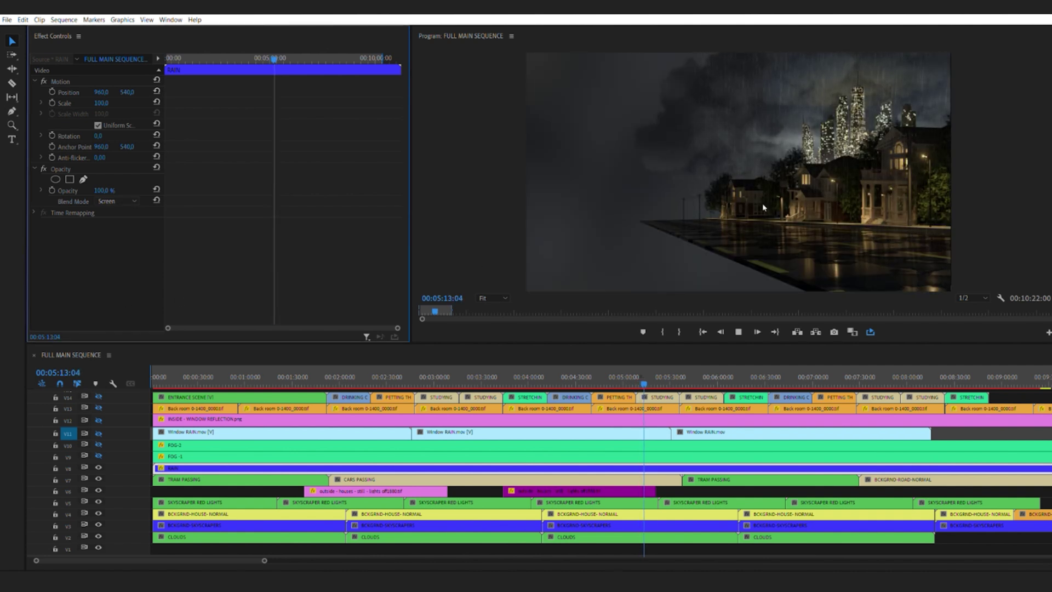
Make both fog tracks visible and set the FOG-2 clip's opacity to 10%
left_click(164, 456)
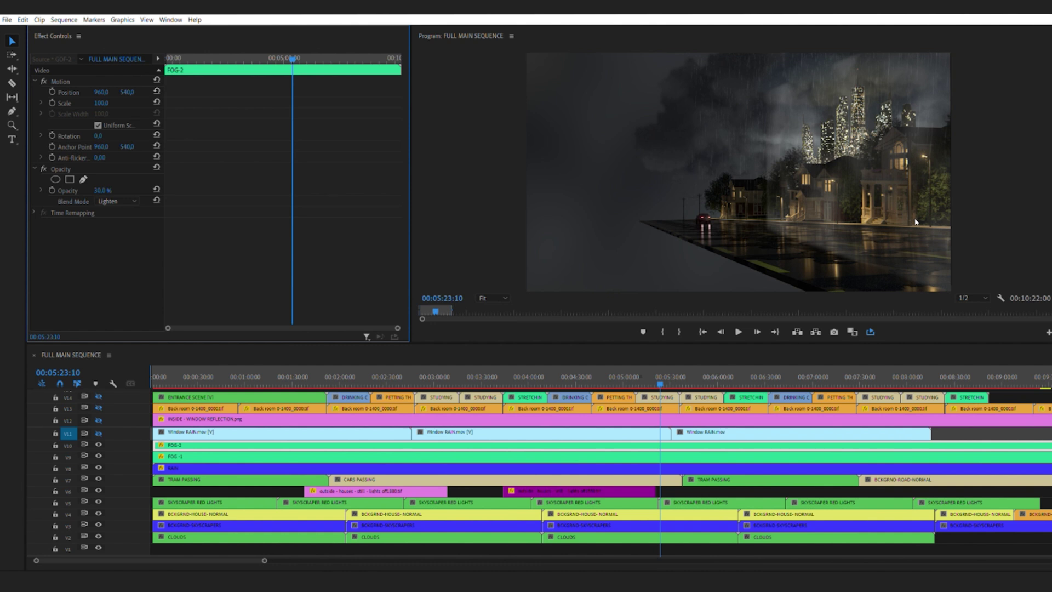
left_click(114, 188)
type("10")
key("Return")
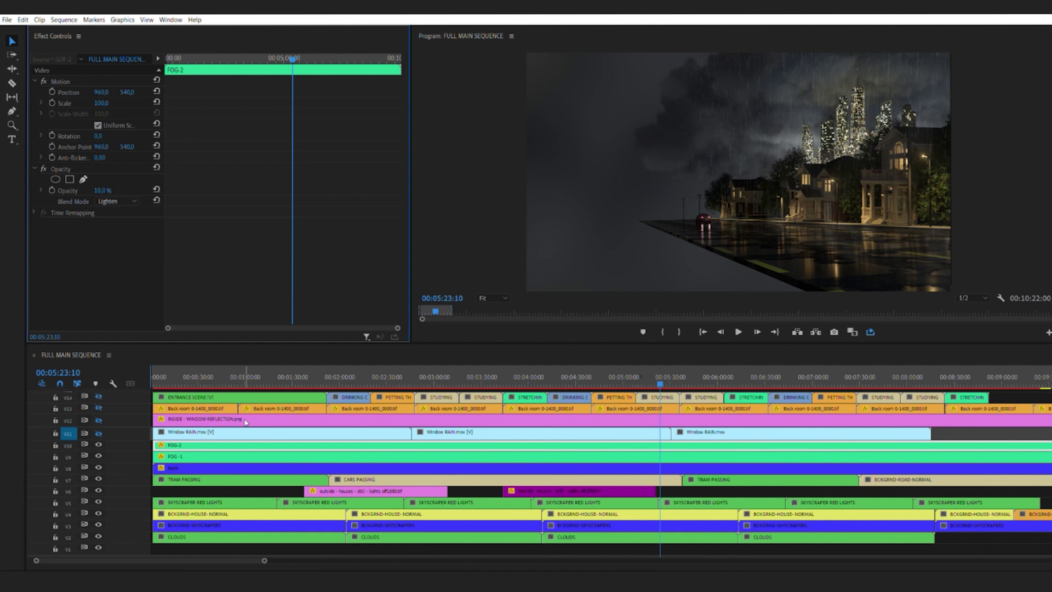
Make the Window RAIN.mov track visible and inspect the droplets over the houses with the preview enlarged to 150%
left_click(201, 432)
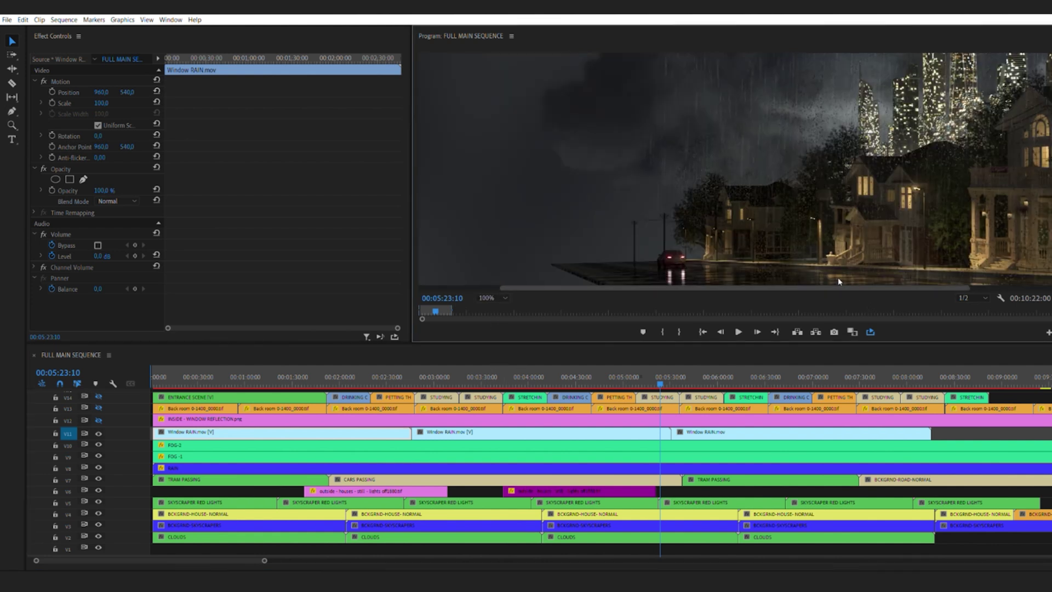
scroll(837, 277, "right", 3)
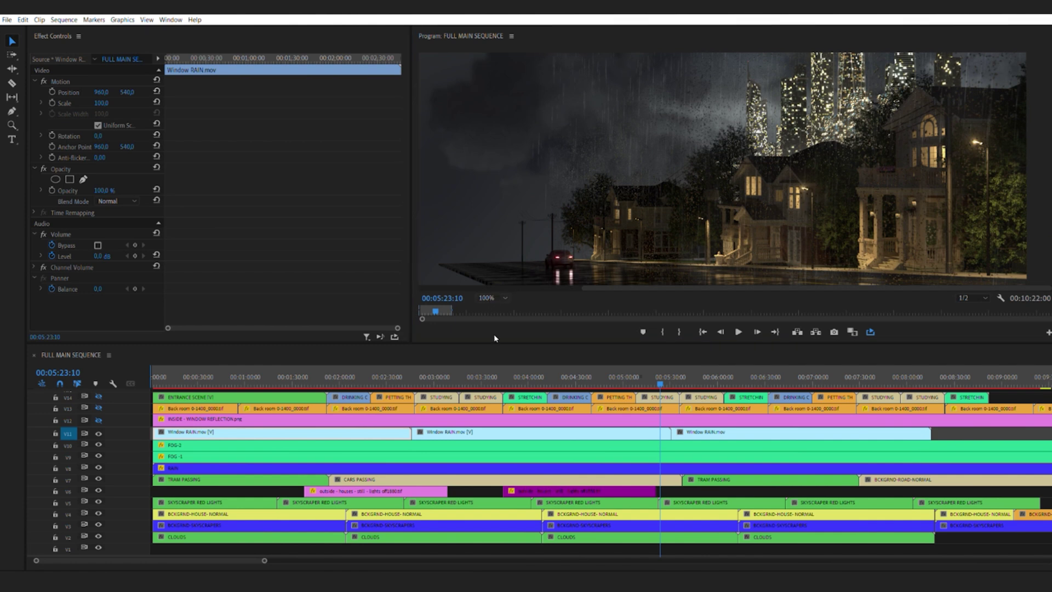
key("equal")
scroll(910, 273, "right", 3)
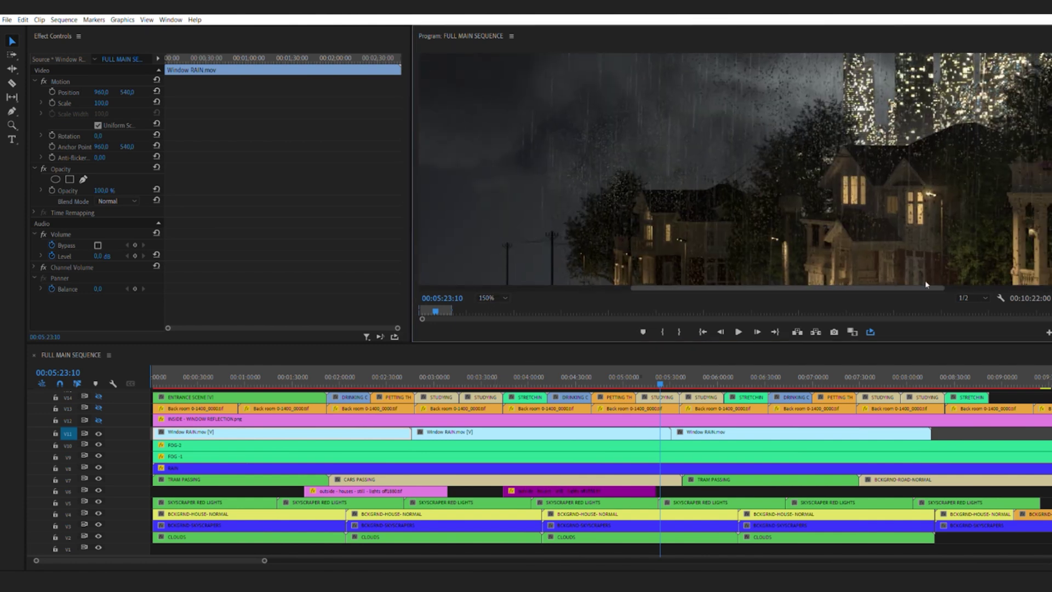
Play the window rain, make the INSIDE - WINDOW REFLECTION.png track visible, and set the preview to Fit
key("space")
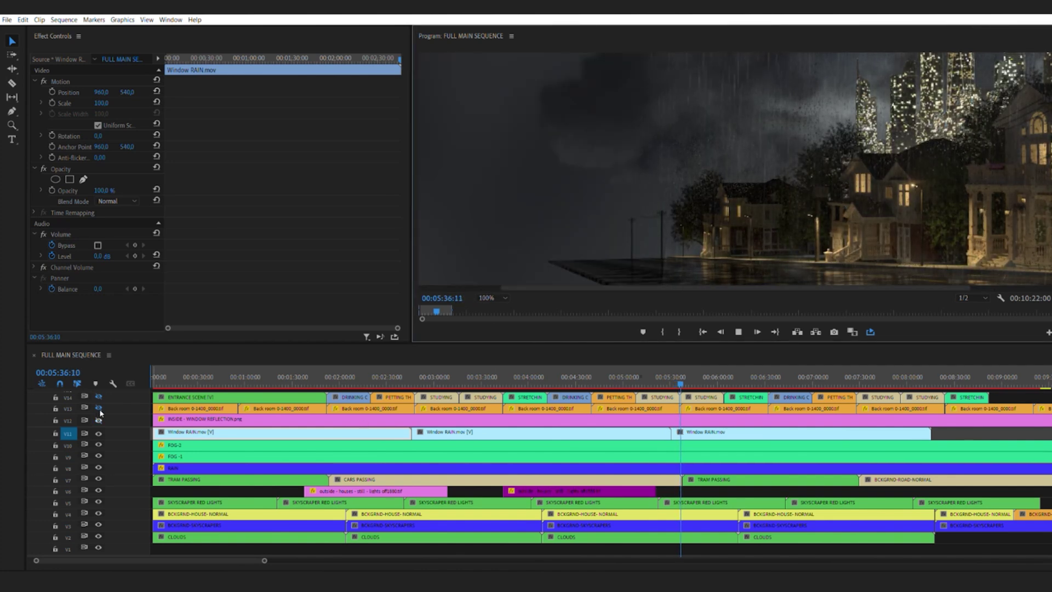
left_click(100, 413)
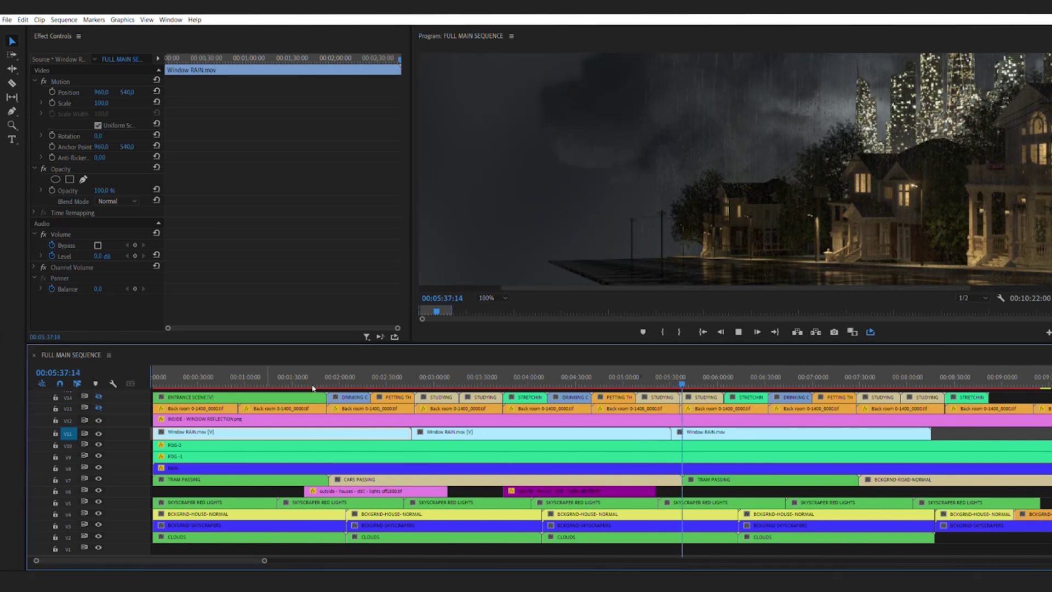
left_click(496, 298)
left_click(493, 310)
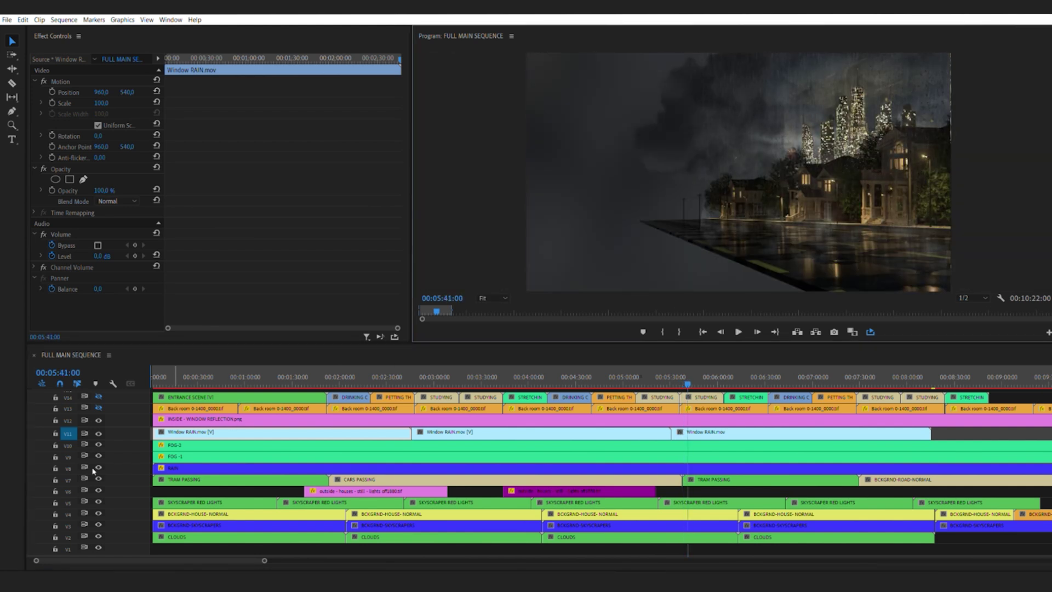
left_click(98, 420)
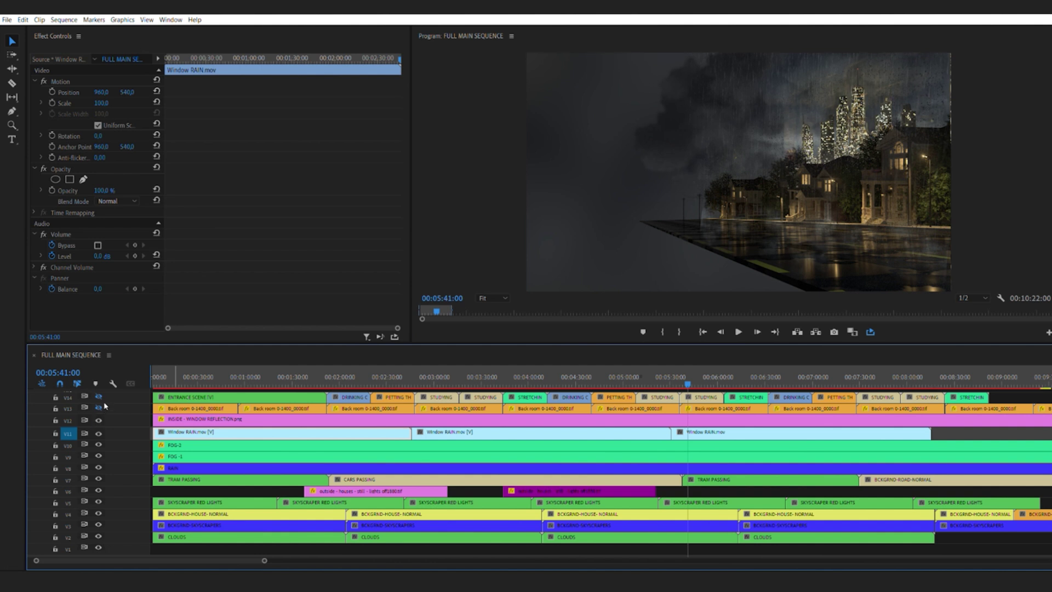
Make the Back room track visible with the character track above it hidden, and inspect its repeated clips at about 00:00:45
left_click(99, 396)
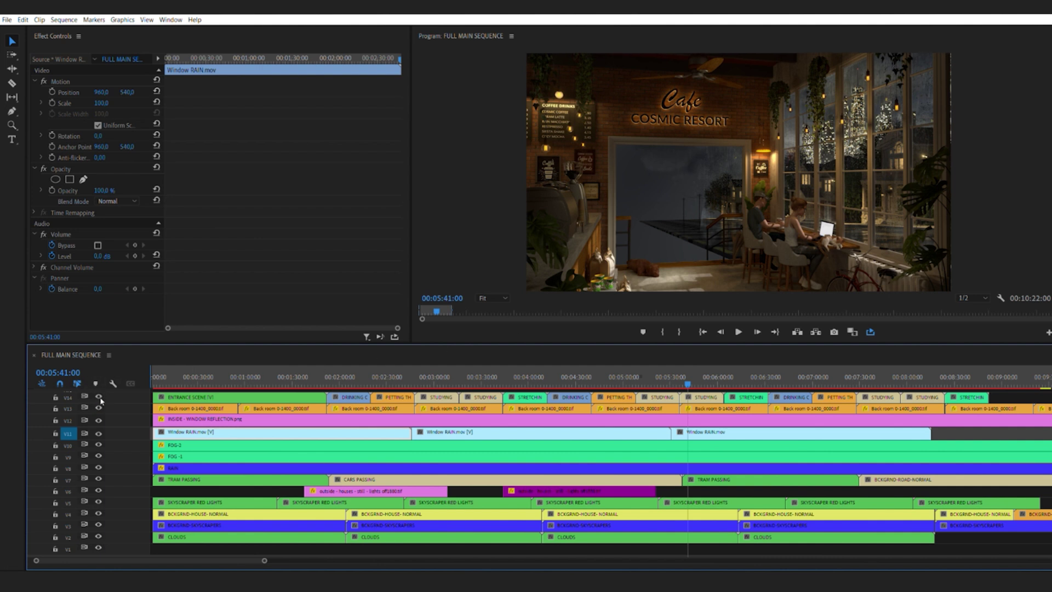
left_click(99, 395)
left_click(222, 377)
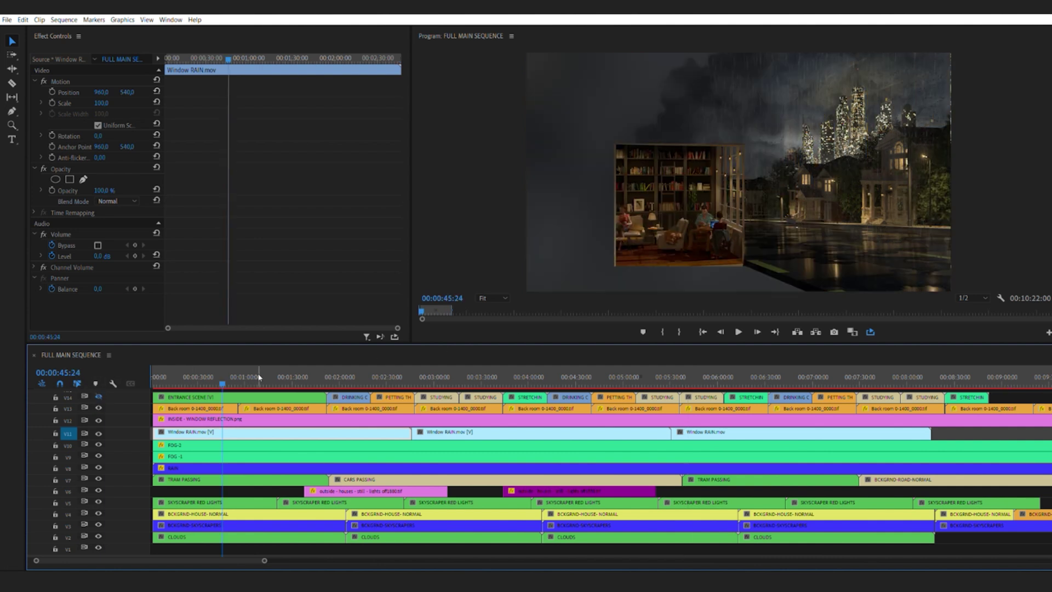
left_click(203, 406)
left_click(279, 409)
left_click(373, 409)
left_click(451, 408)
left_click(524, 407)
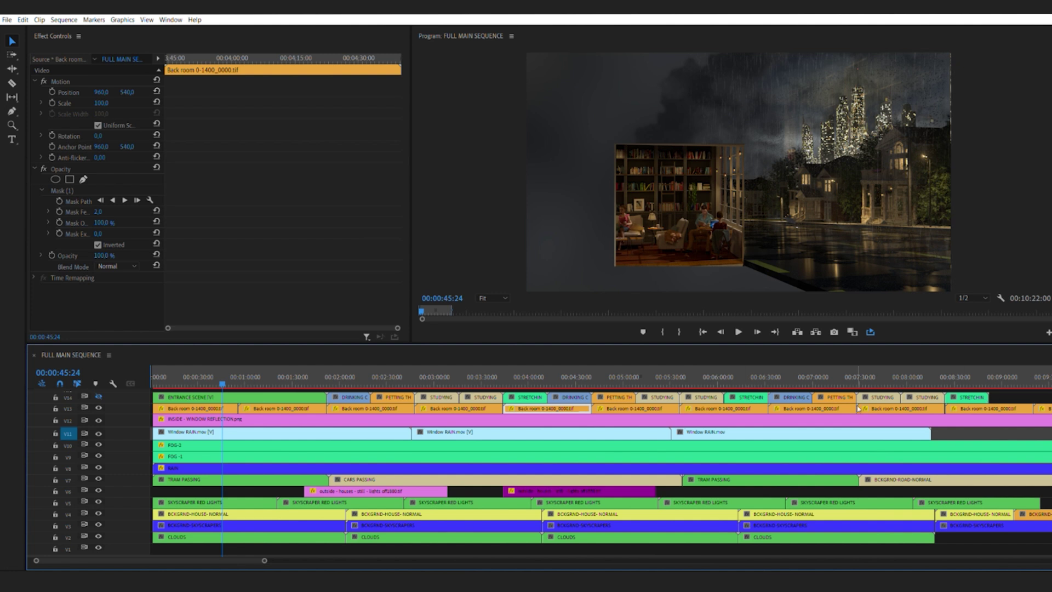
Make the ENTRANCE SCENE track visible and scrub through its DRINKING COFFEE clip to about 00:02:15
left_click(207, 394)
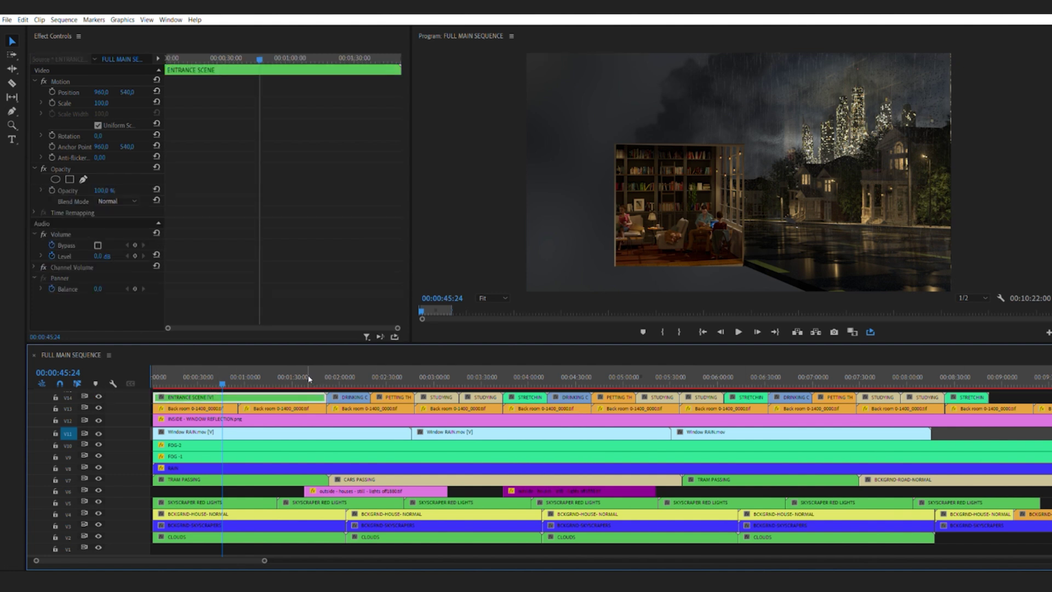
left_click(350, 397)
left_click(345, 380)
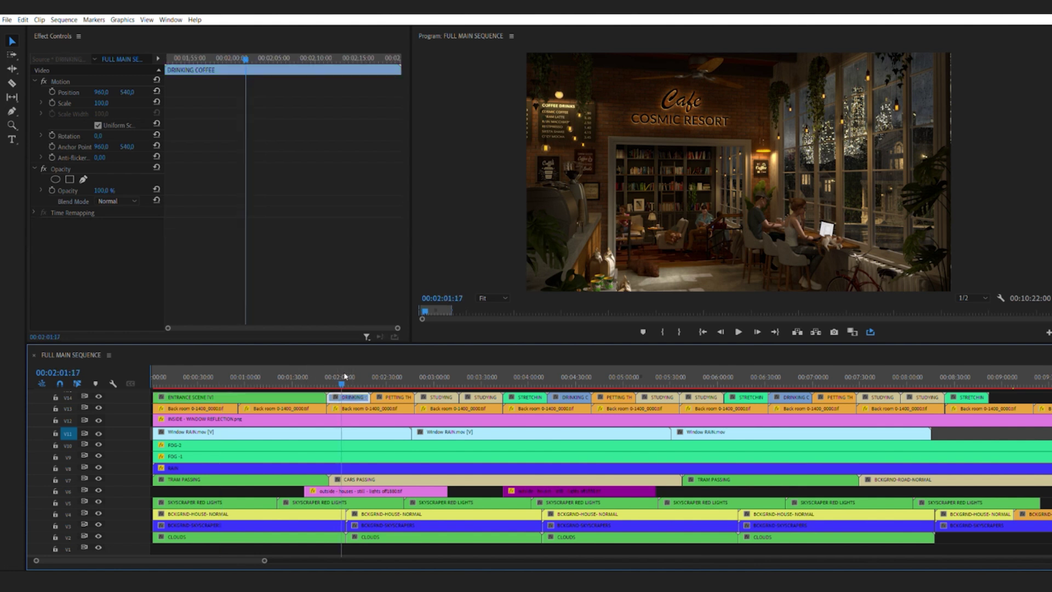
left_click_drag(265, 556, 203, 557)
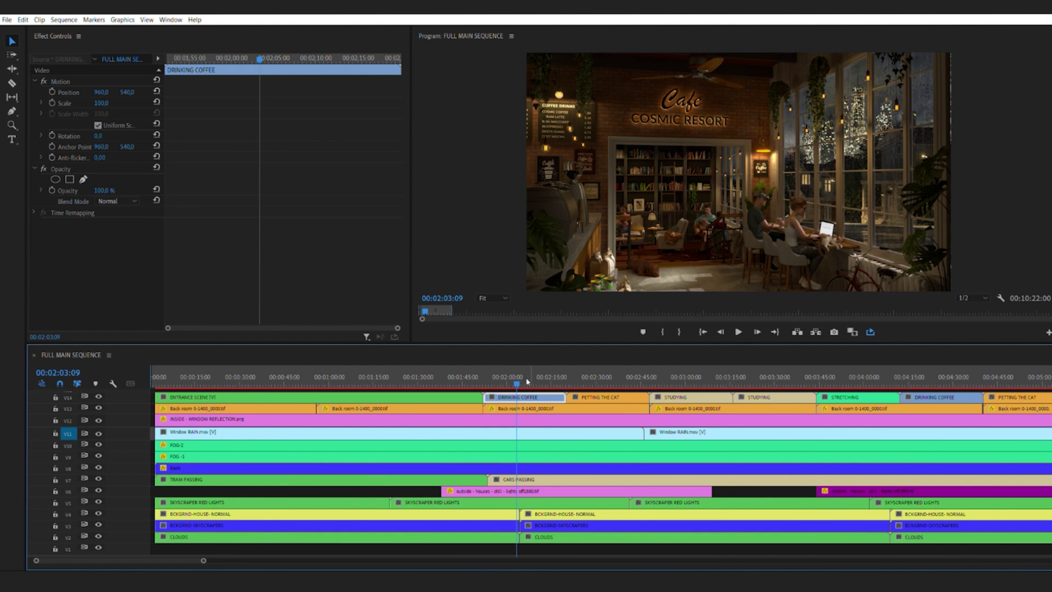
left_click_drag(517, 377, 552, 377)
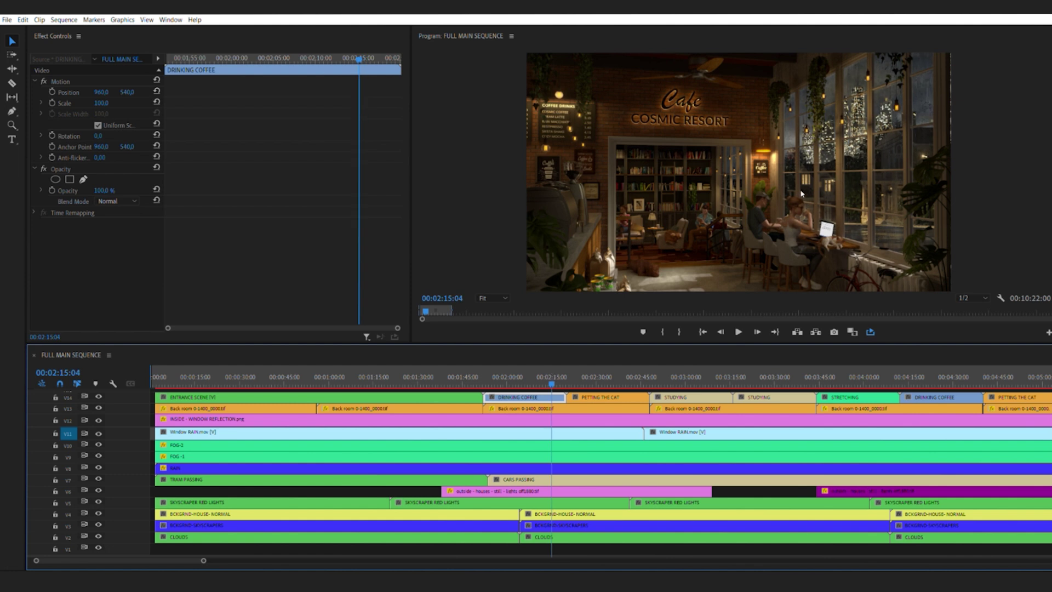
Review the PETTING THE CAT clip and the two STUDYING clips that follow it, up to about 00:03:14
left_click(587, 395)
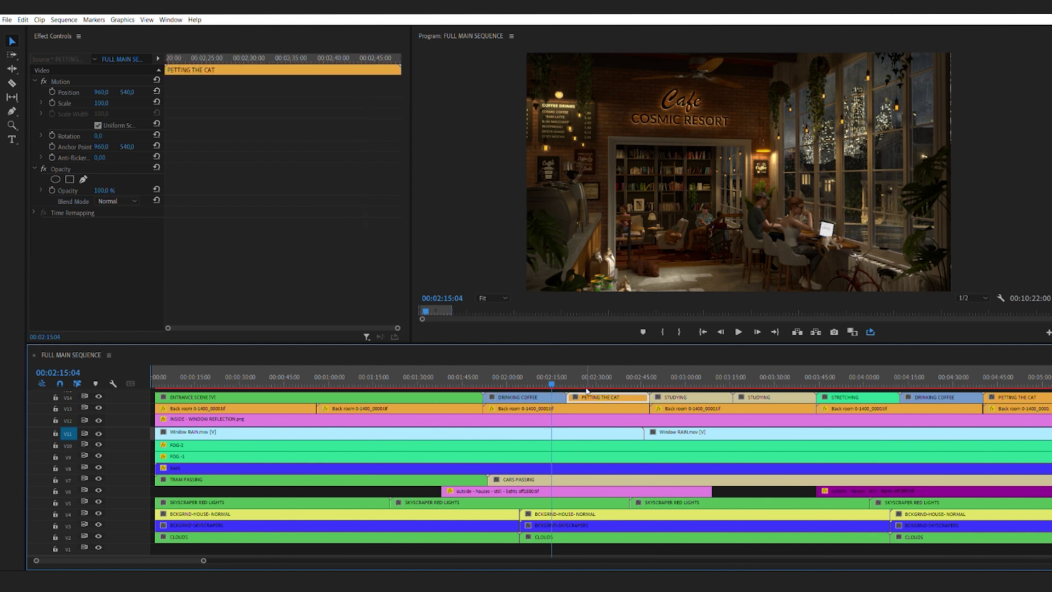
left_click_drag(552, 376, 601, 373)
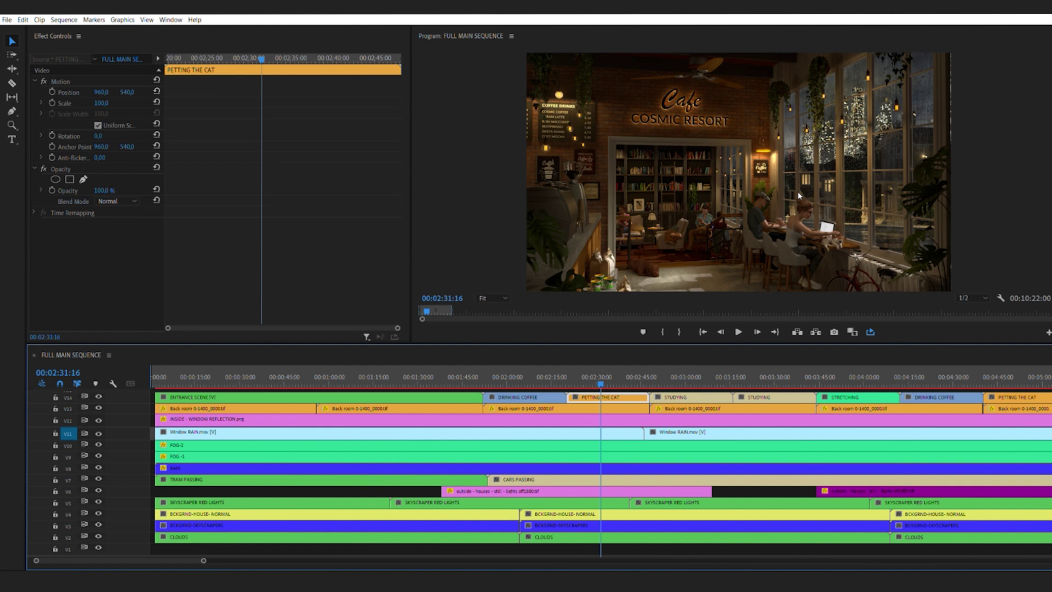
left_click_drag(603, 375, 731, 377)
left_click(696, 393)
left_click(757, 392)
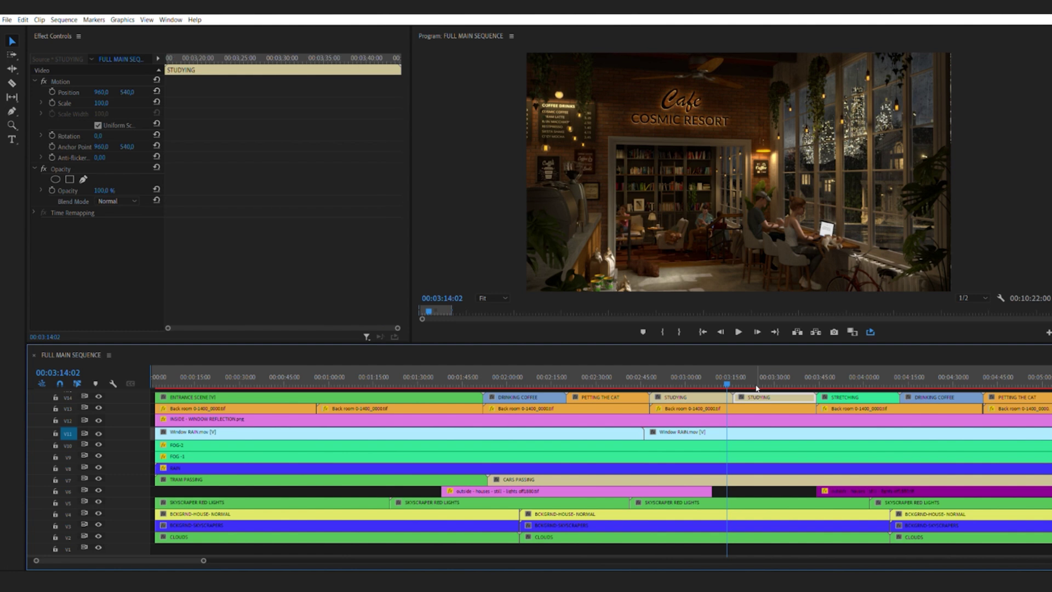
Scrub through the STRETCHING clip from about 00:03:44 to examine the man's stretching animation
left_click(820, 372)
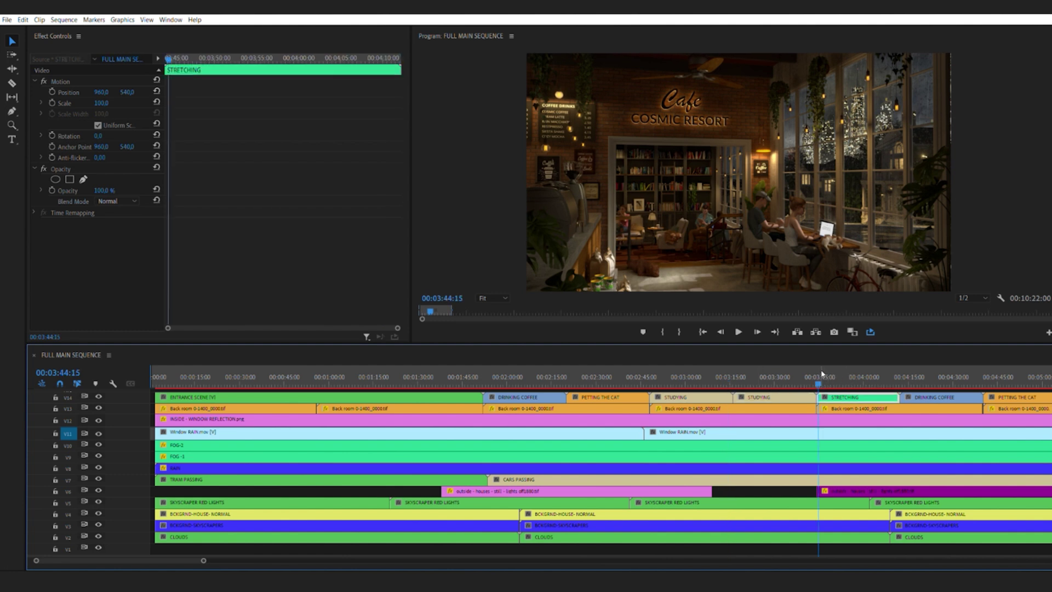
left_click_drag(821, 376, 837, 375)
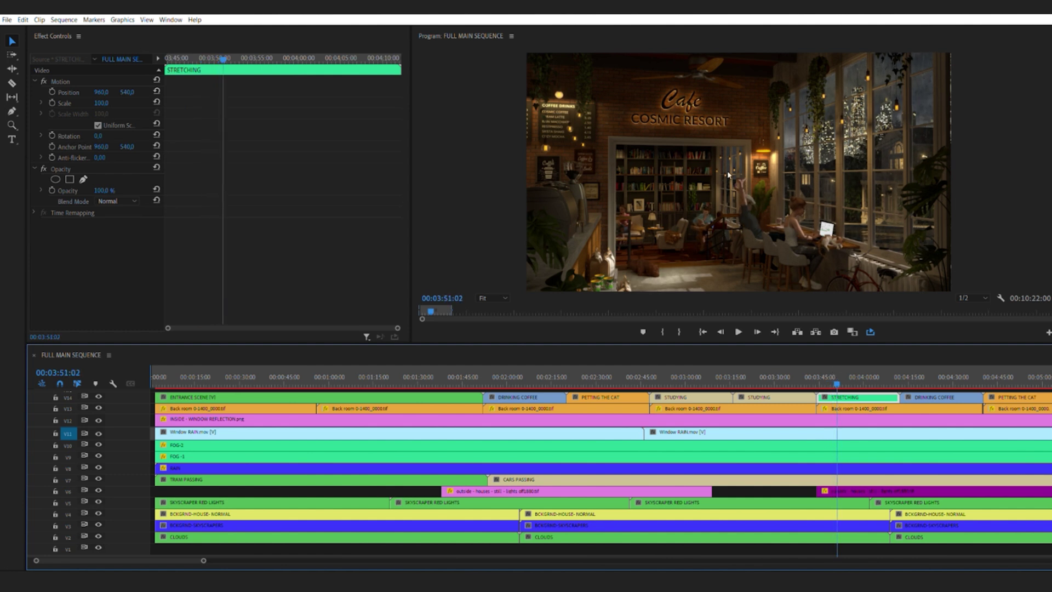
left_click_drag(838, 373, 861, 373)
Scrub through the ENTRANCE SCENE clip and play the barista's animation from shortly after 00:00:11
left_click_drag(208, 556, 252, 558)
left_click(248, 371)
left_click_drag(250, 370, 340, 373)
left_click(171, 377)
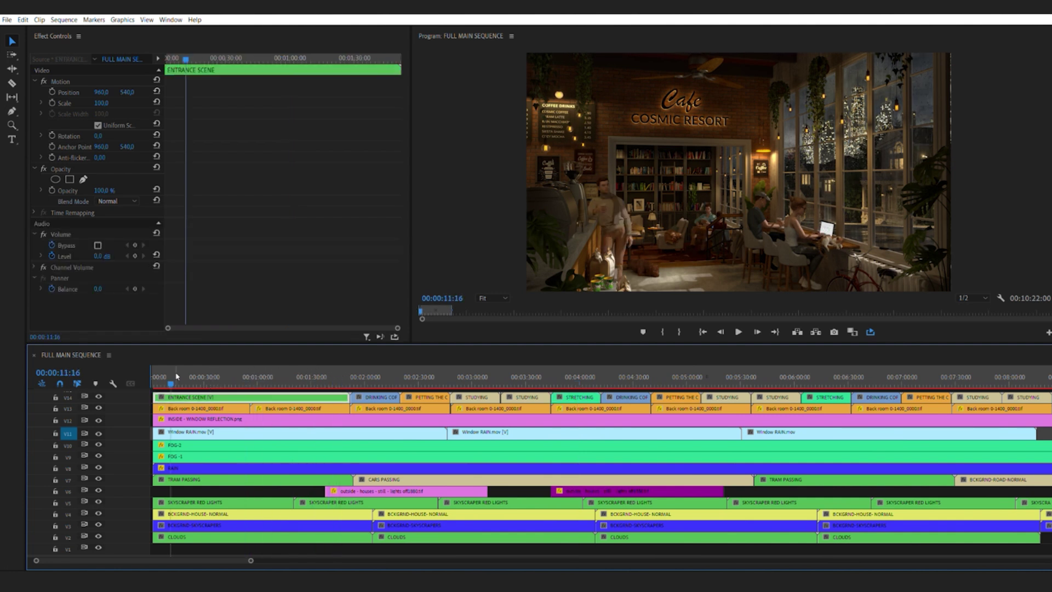
left_click_drag(177, 376, 183, 375)
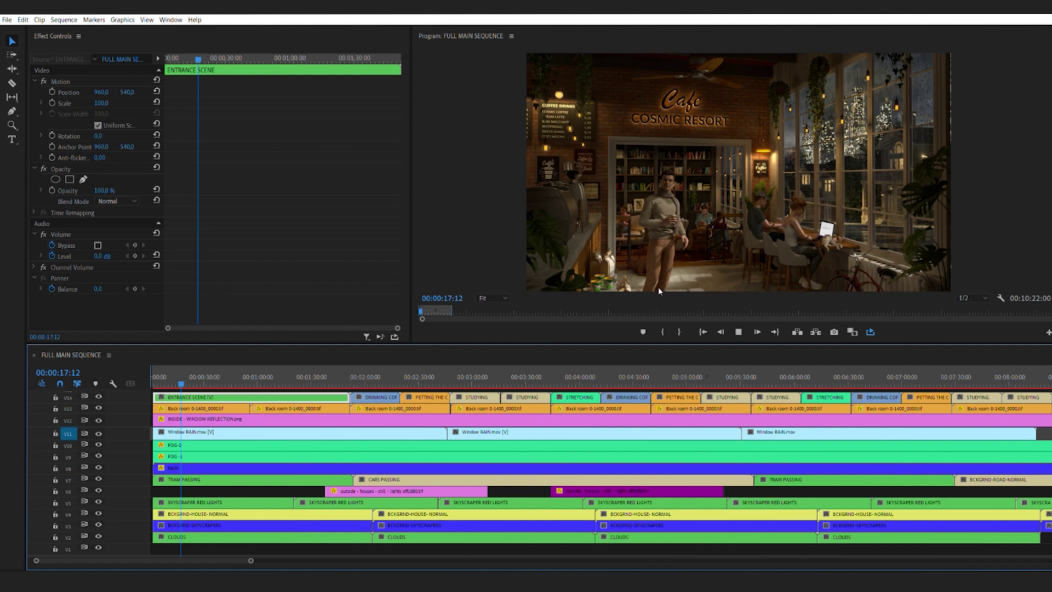
key("space")
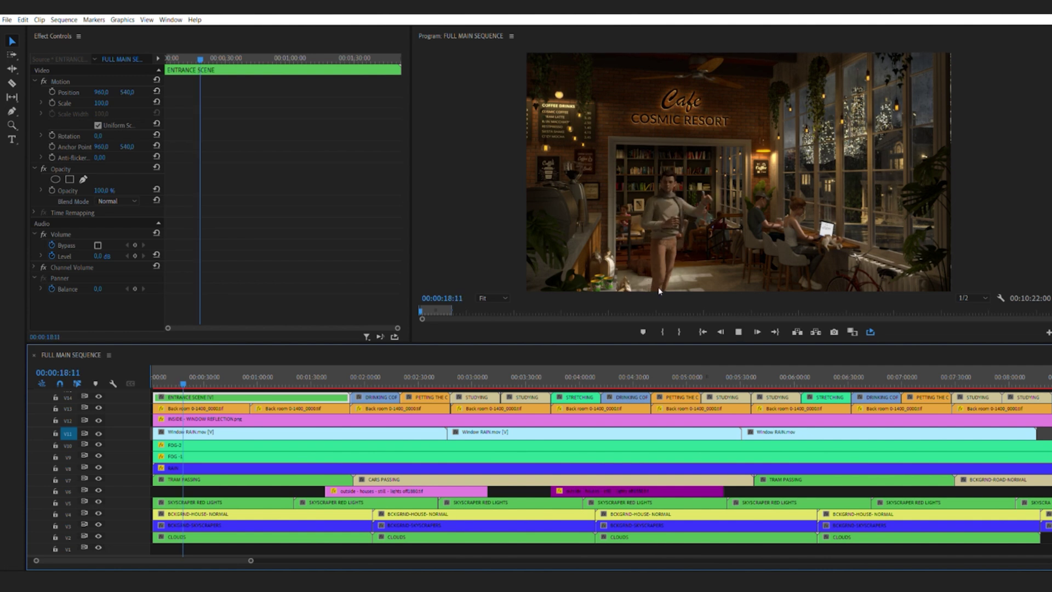
Step frame by frame from 00:00:09:08 to 00:00:09:15 in the ENTRANCE SCENE clip and play it from there
left_click(167, 376)
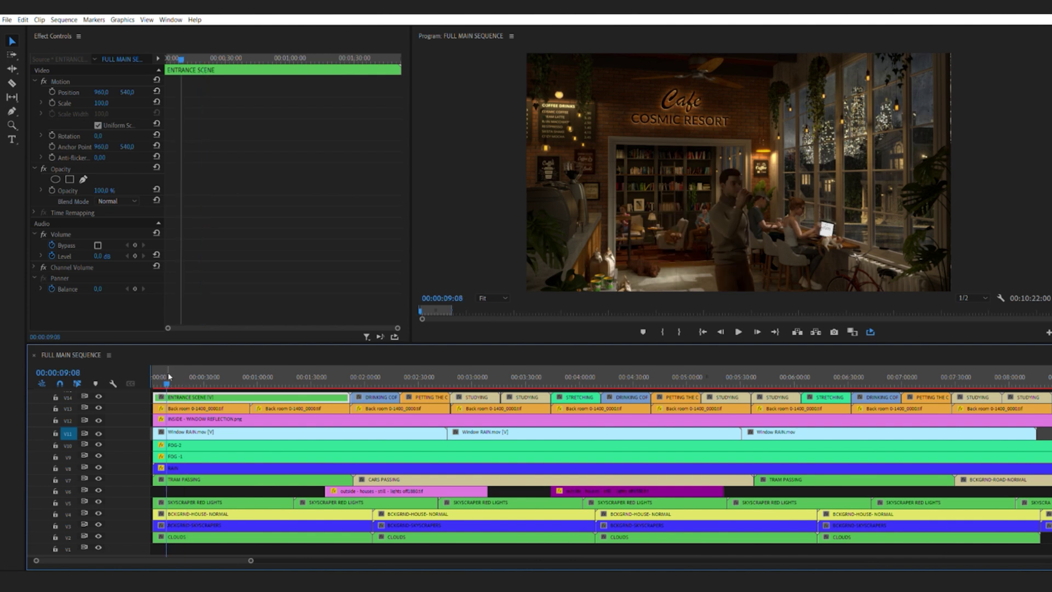
key("Right")
key("Right")
key("Right")
key("Right")
key("Right")
key("Right")
key("Right")
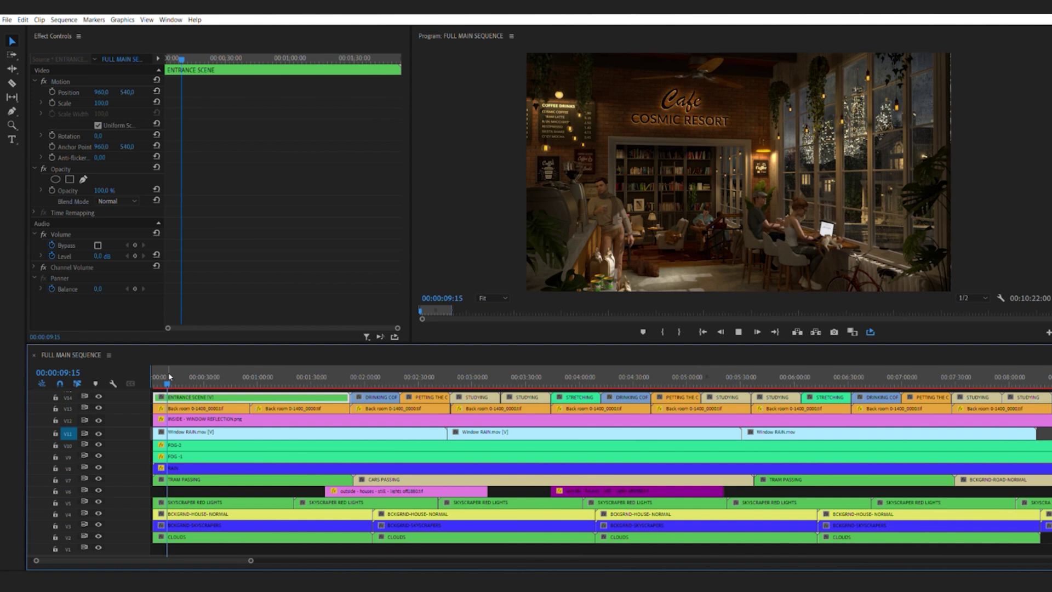
key("space")
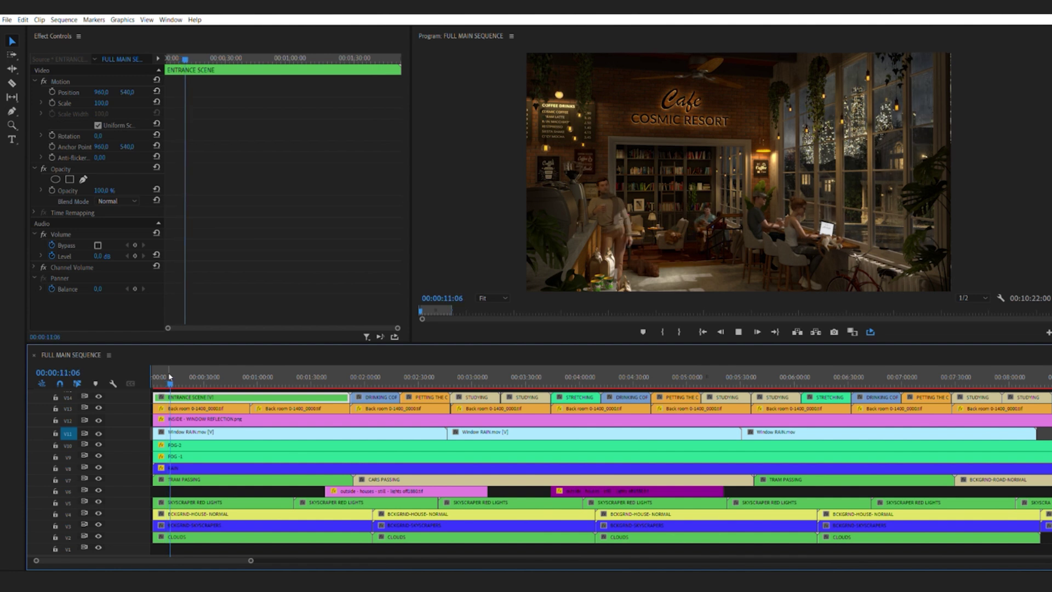